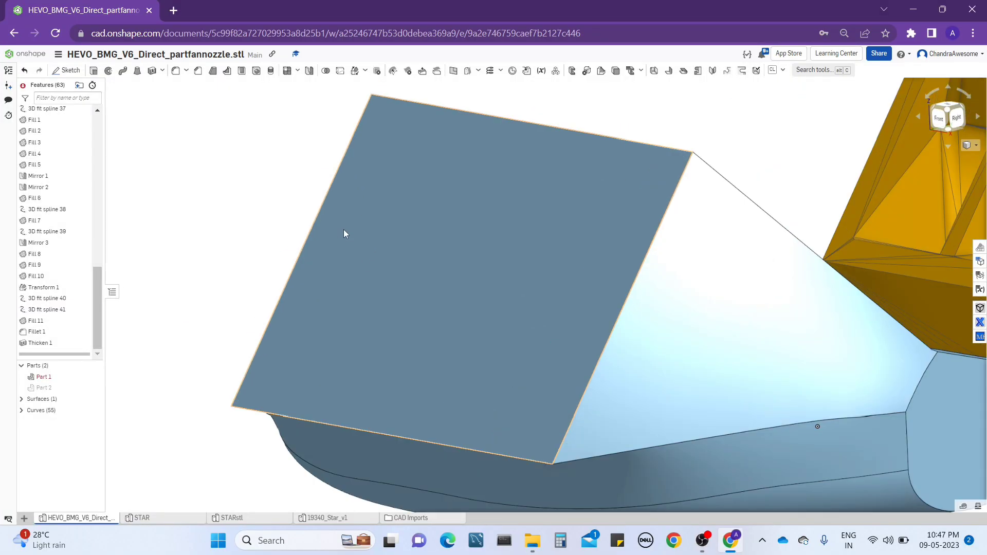
{"action": "scroll", "coordinate": [344, 232], "scroll_direction": "down", "scroll_amount": 2}
{"action": "right_click_drag", "start_coordinate": [661, 257], "coordinate": [591, 289]}
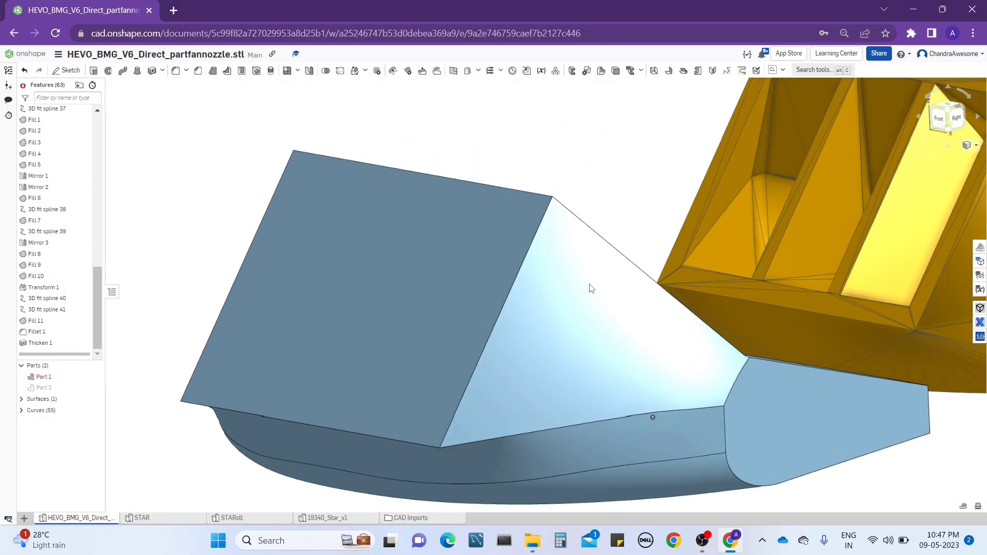
{"action": "middle_click_drag", "start_coordinate": [591, 287], "coordinate": [589, 262]}
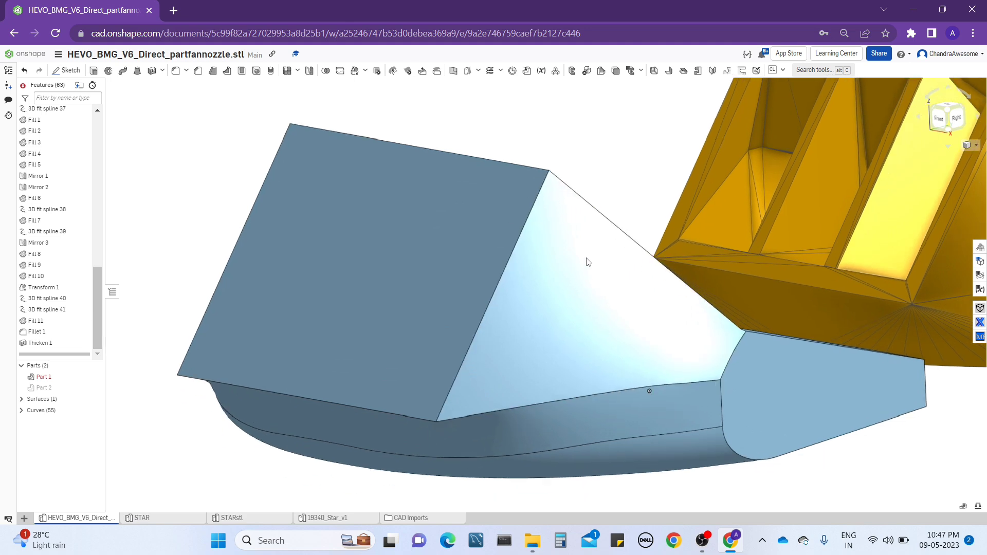
{"action": "scroll", "coordinate": [586, 257], "scroll_direction": "down", "scroll_amount": 3}
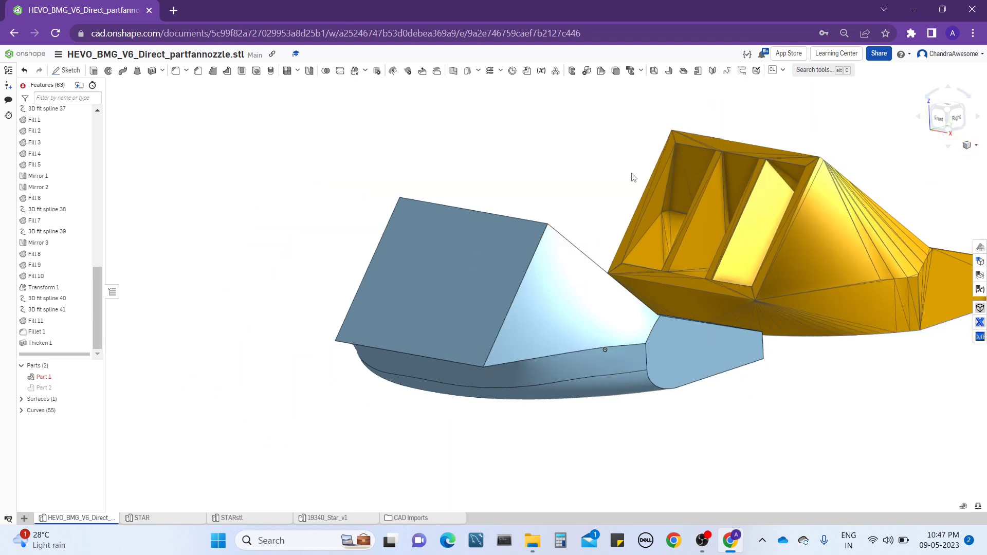
{"action": "middle_click_drag", "start_coordinate": [633, 177], "coordinate": [577, 190]}
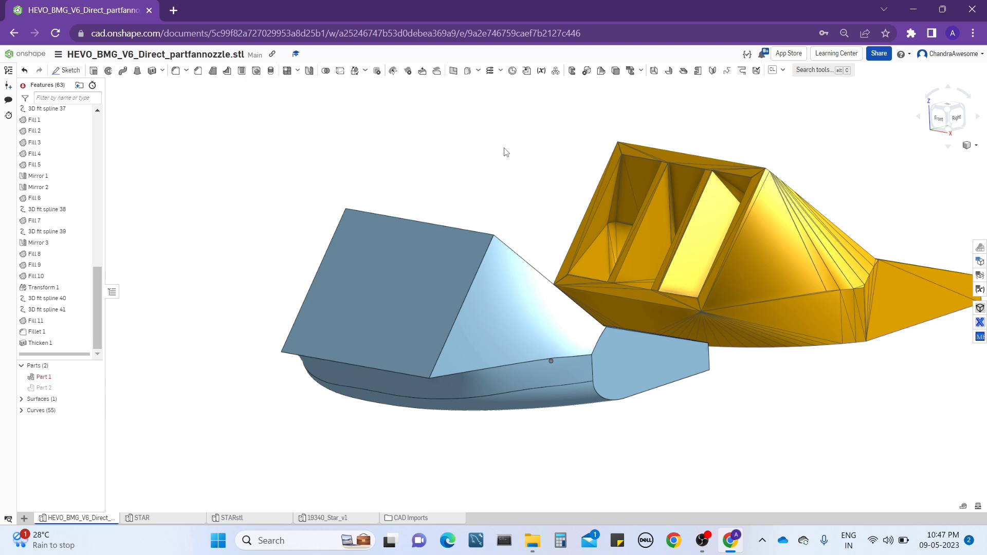
{"action": "right_click_drag", "start_coordinate": [502, 168], "coordinate": [414, 258]}
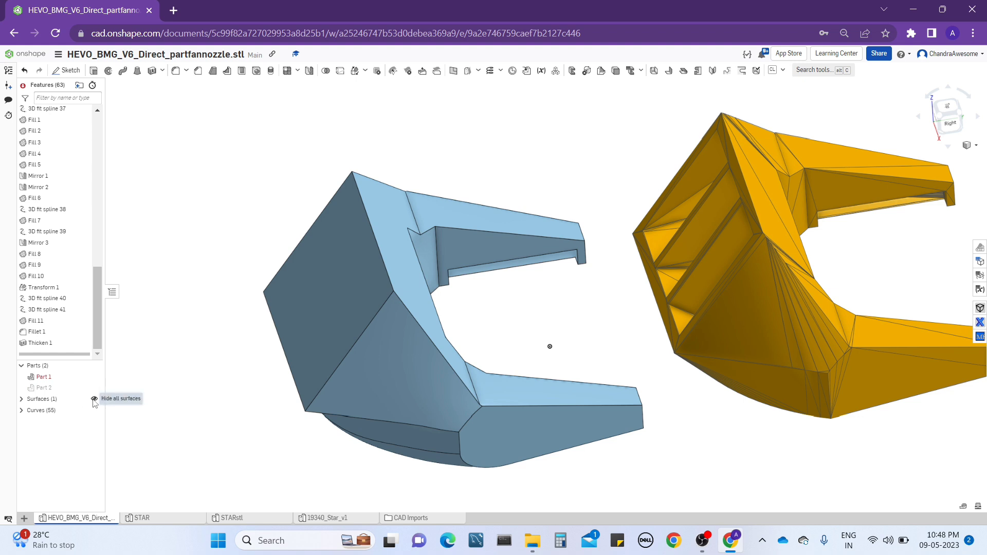
- Show all curves and hide all surfaces to expose the wireframe of the rebuilt nozzle
{"action": "left_click", "coordinate": [94, 403]}
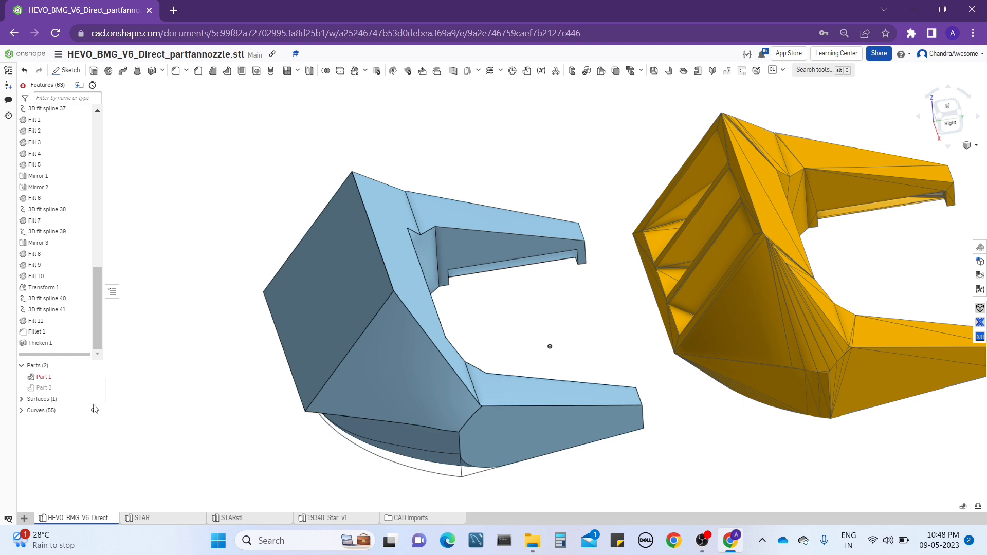
{"action": "left_click", "coordinate": [95, 410]}
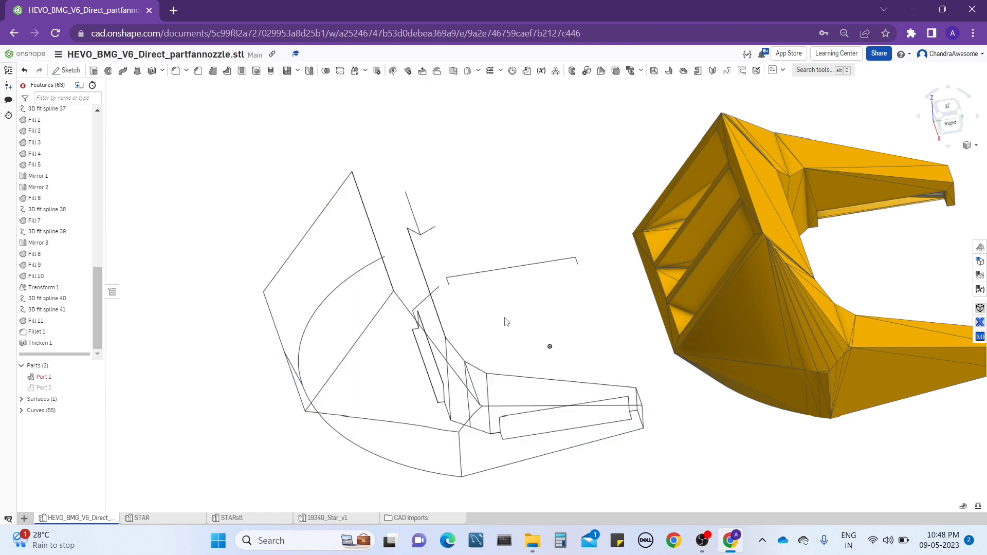
{"action": "right_click_drag", "start_coordinate": [506, 322], "coordinate": [452, 315]}
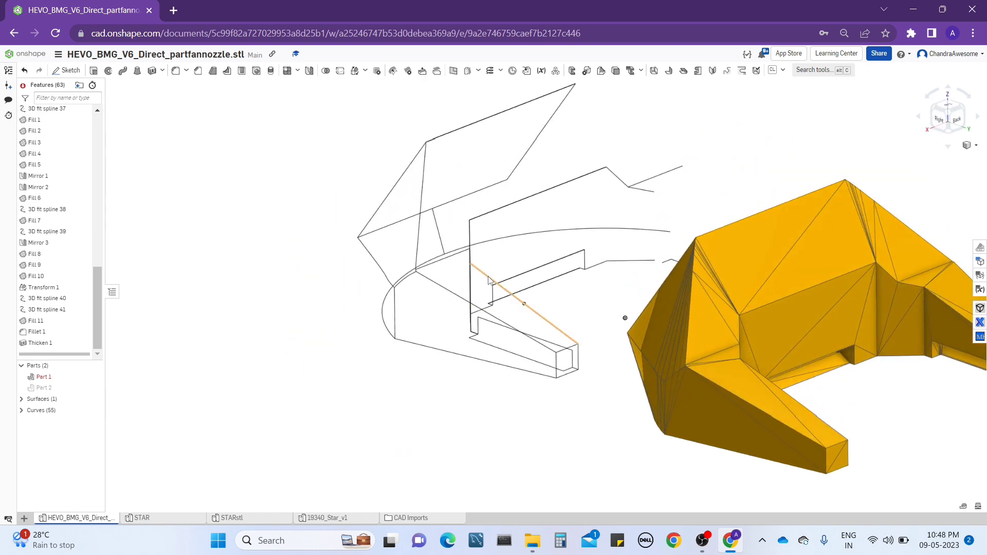
{"action": "right_click_drag", "start_coordinate": [489, 280], "coordinate": [702, 294]}
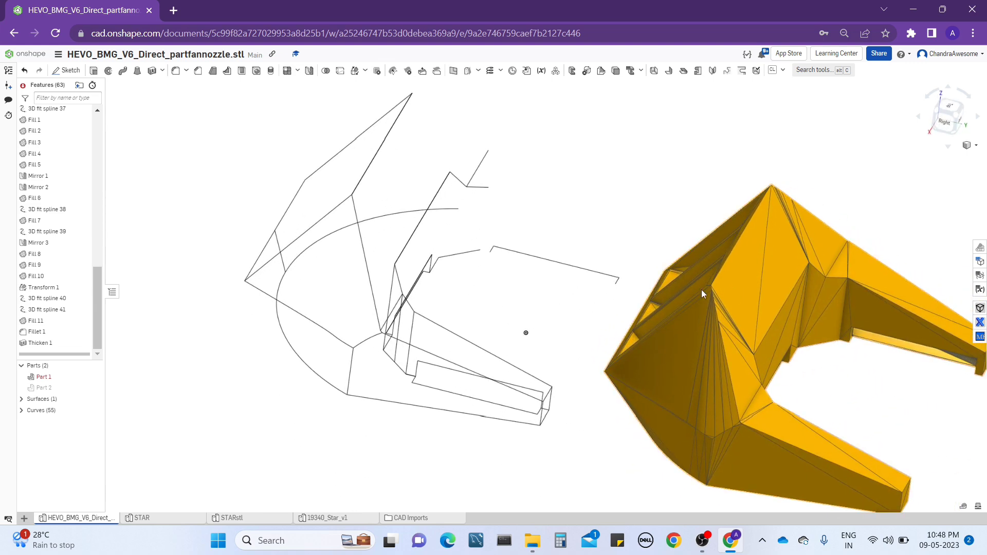
- Select two corner vertices along the upper edge of the yellow mesh part to check its corner points
{"action": "left_click", "coordinate": [711, 286]}
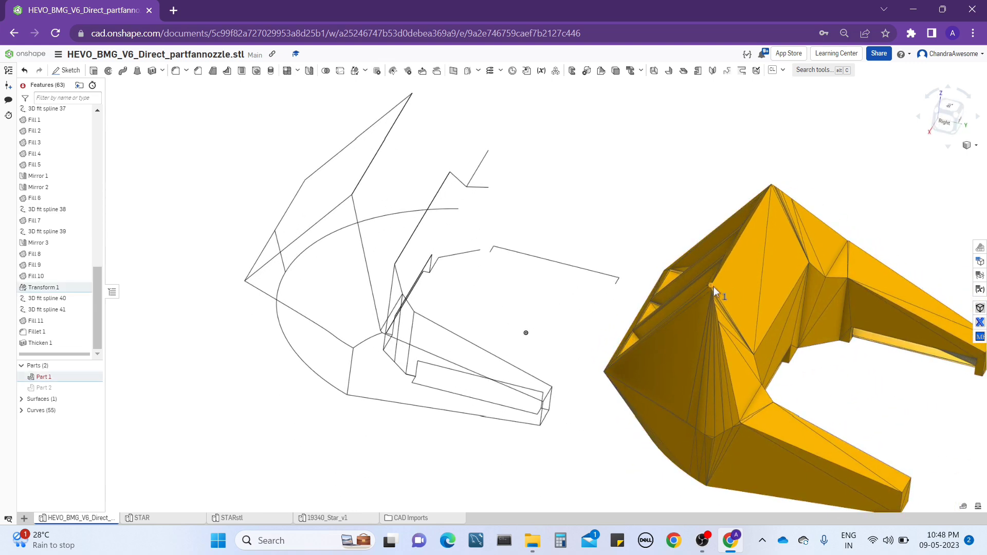
{"action": "left_click", "coordinate": [764, 191]}
{"action": "right_click_drag", "start_coordinate": [535, 306], "coordinate": [359, 404]}
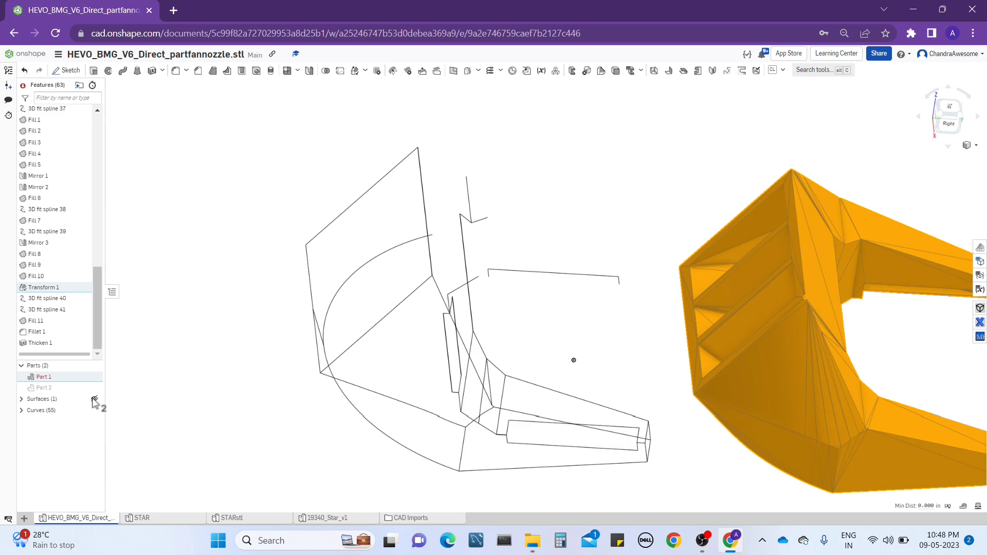
- Show all surfaces again over the curve wireframe of the rebuilt nozzle
{"action": "left_click", "coordinate": [94, 399]}
{"action": "mouse_move", "coordinate": [511, 348]}
{"action": "right_mouse_down"}
{"action": "mouse_move", "coordinate": [541, 288]}
{"action": "mouse_move", "coordinate": [547, 335]}
{"action": "mouse_move", "coordinate": [533, 375]}
{"action": "right_mouse_up"}
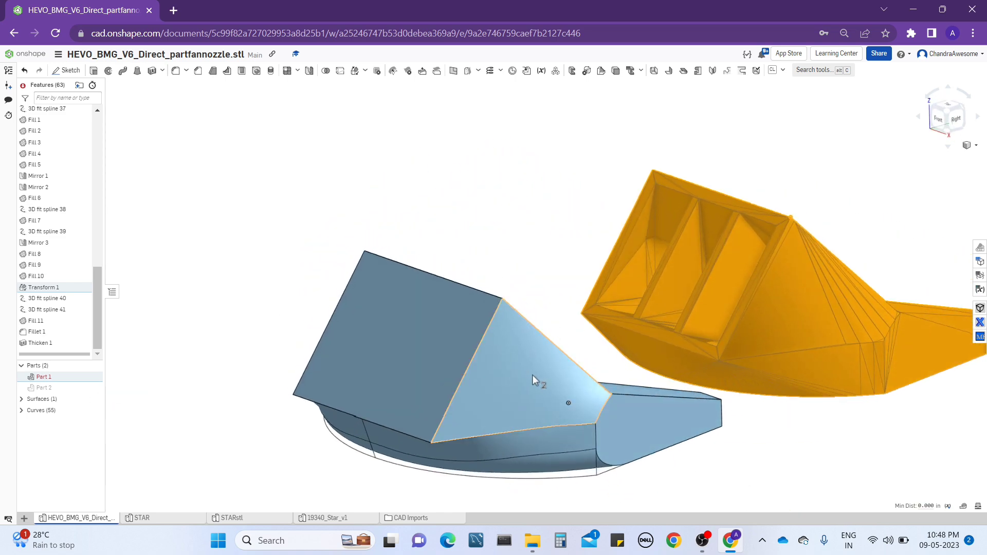
{"action": "middle_click_drag", "start_coordinate": [531, 373], "coordinate": [517, 358]}
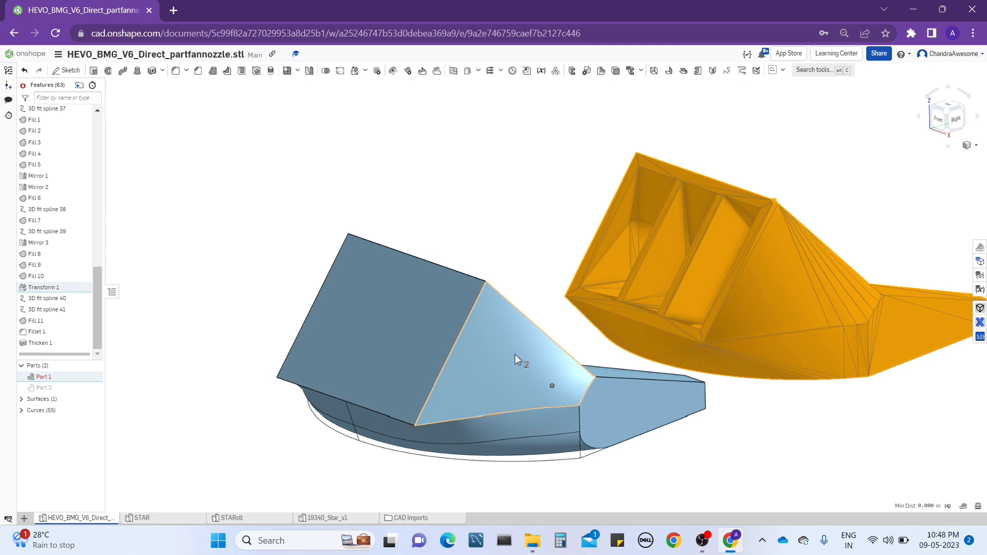
{"action": "middle_click_drag", "start_coordinate": [515, 354], "coordinate": [512, 342]}
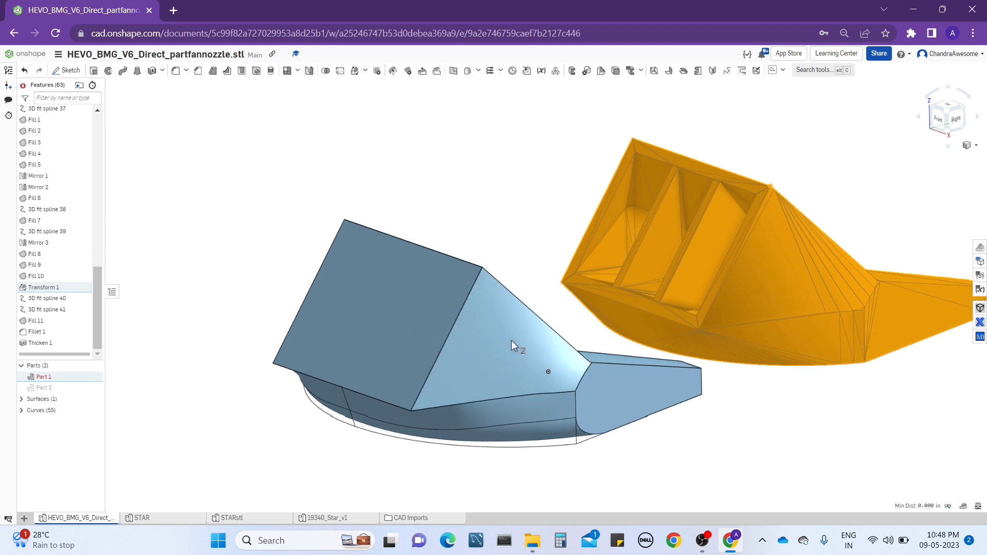
{"action": "right_click_drag", "start_coordinate": [324, 209], "coordinate": [309, 195]}
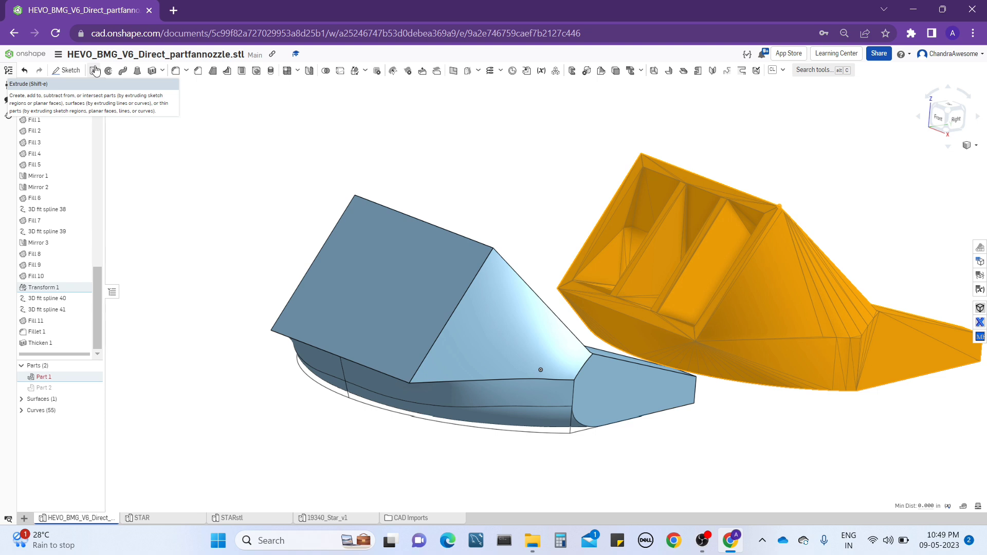
{"action": "left_click", "coordinate": [95, 70]}
{"action": "right_click_drag", "start_coordinate": [351, 156], "coordinate": [489, 154]}
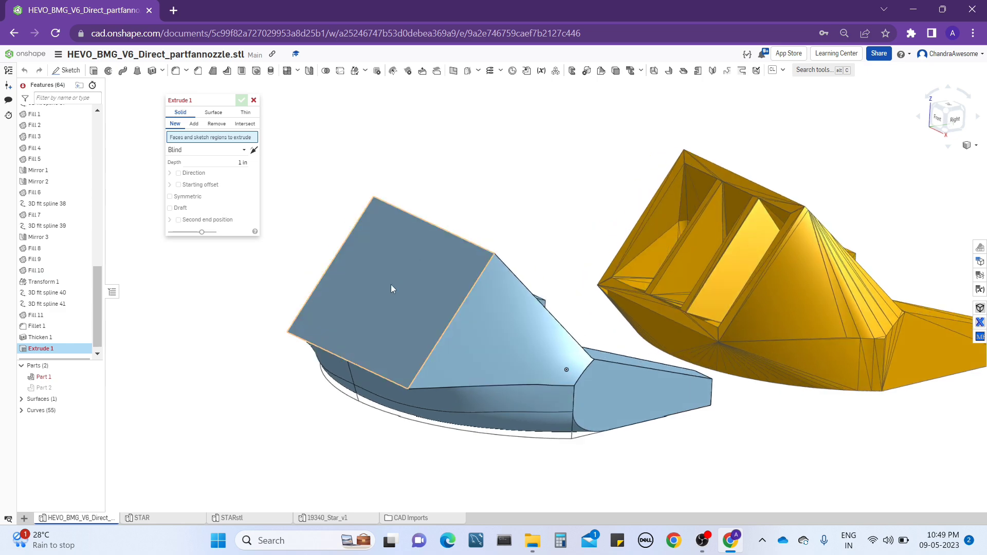
{"action": "left_click", "coordinate": [391, 285]}
{"action": "right_click_drag", "start_coordinate": [498, 205], "coordinate": [394, 306]}
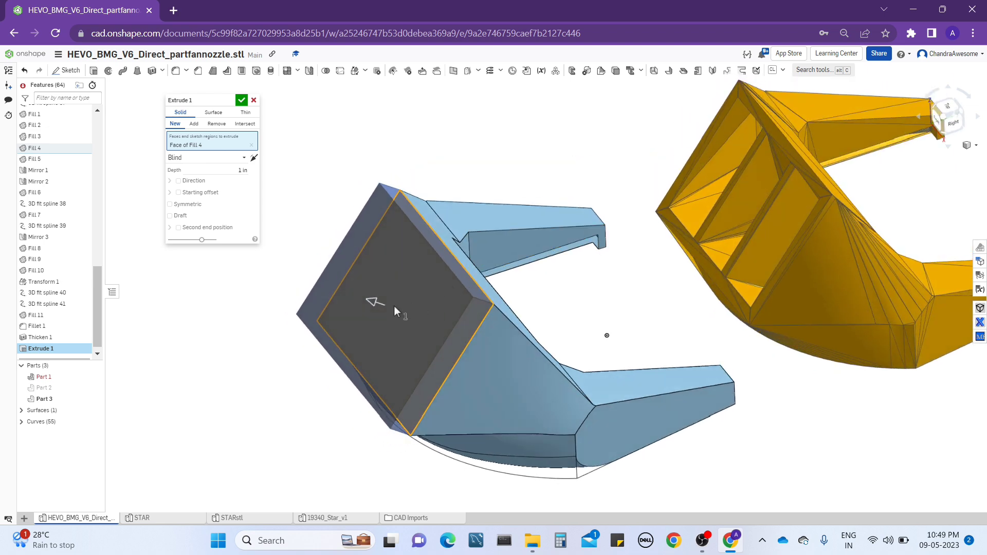
{"action": "left_click_drag", "start_coordinate": [366, 303], "coordinate": [304, 283]}
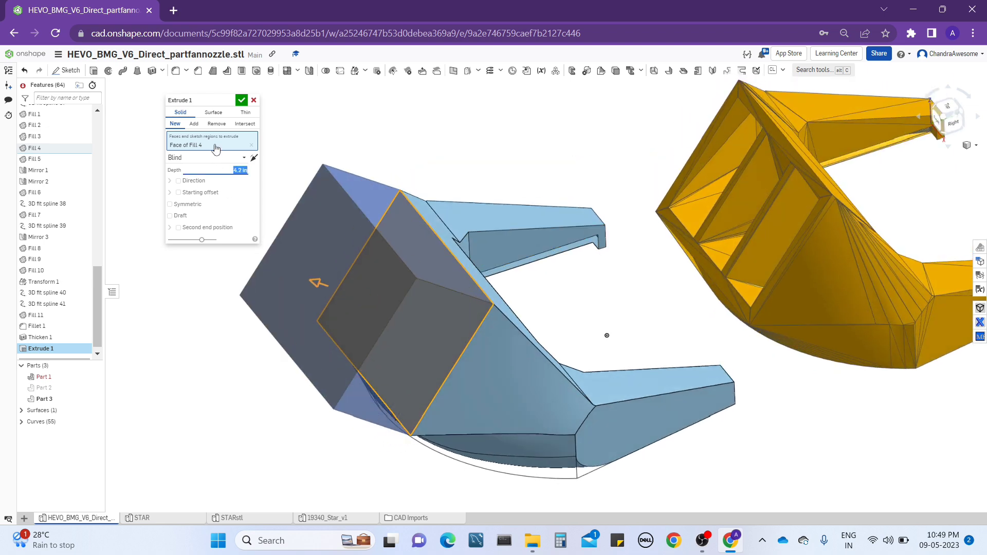
{"action": "left_click", "coordinate": [194, 124]}
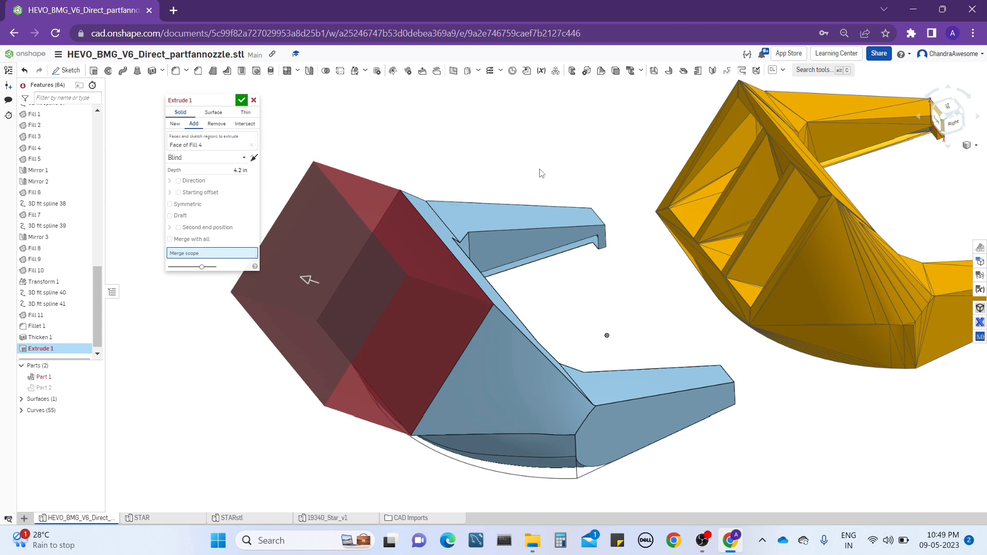
{"action": "left_click", "coordinate": [175, 124]}
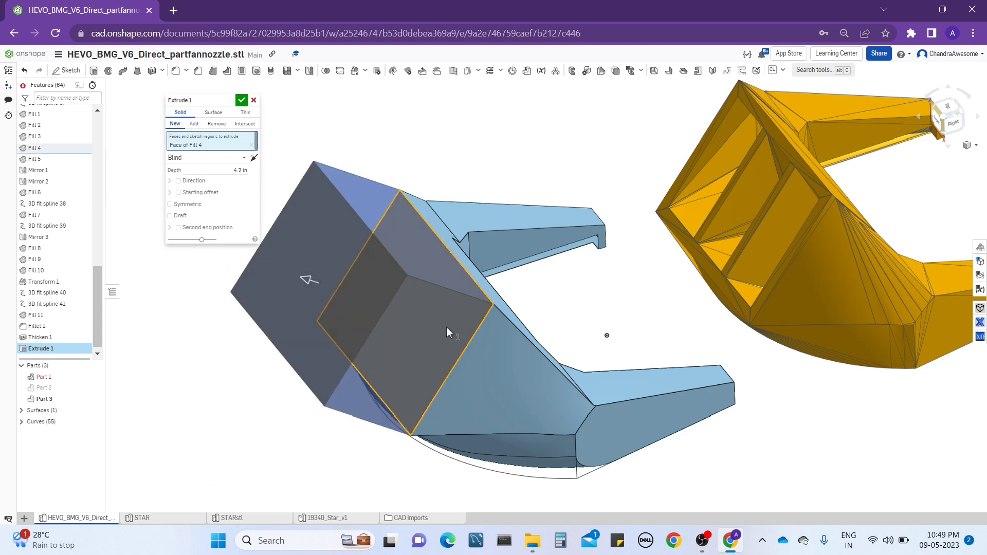
{"action": "middle_click_drag", "start_coordinate": [446, 328], "coordinate": [559, 325]}
{"action": "left_click_drag", "start_coordinate": [422, 278], "coordinate": [455, 308]}
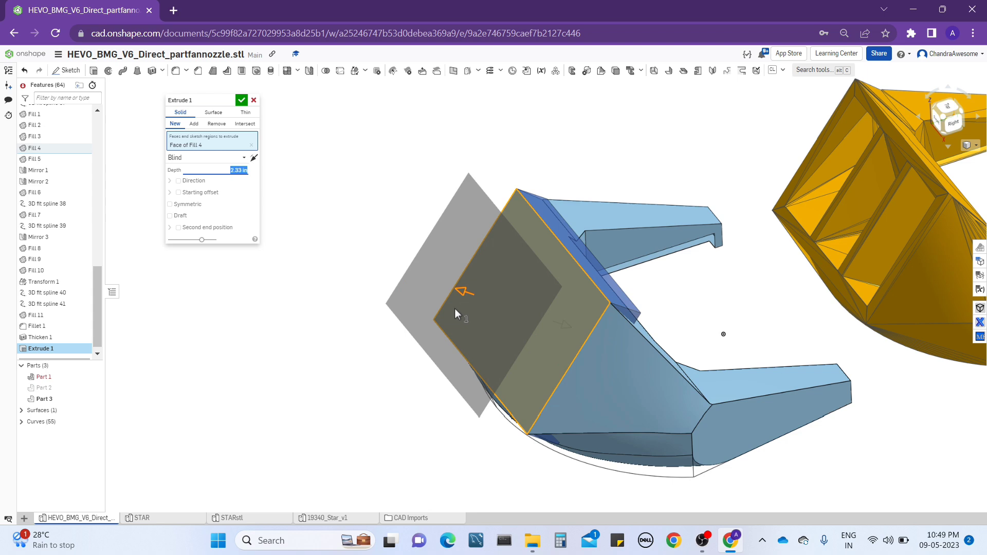
{"action": "right_click_drag", "start_coordinate": [713, 314], "coordinate": [649, 312]}
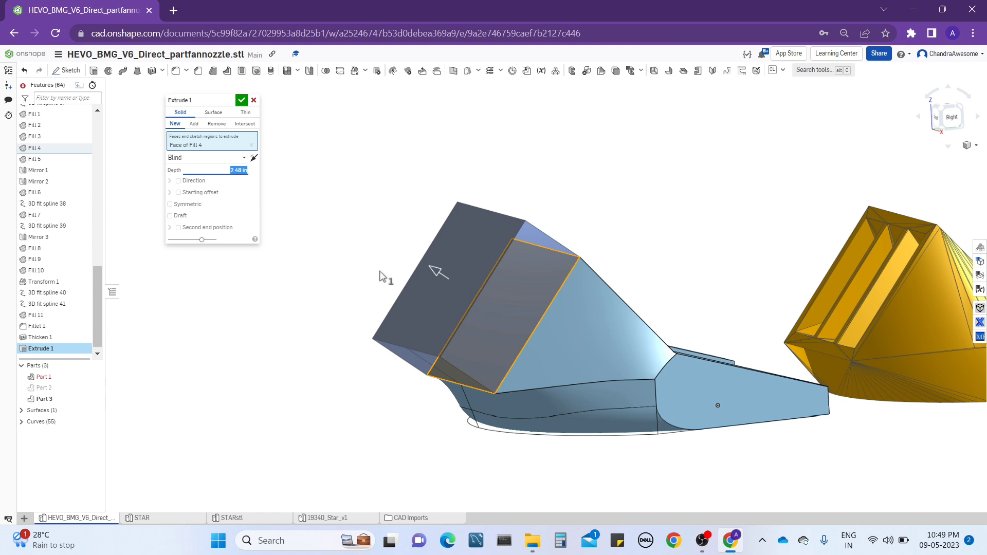
{"action": "right_click_drag", "start_coordinate": [644, 207], "coordinate": [455, 272]}
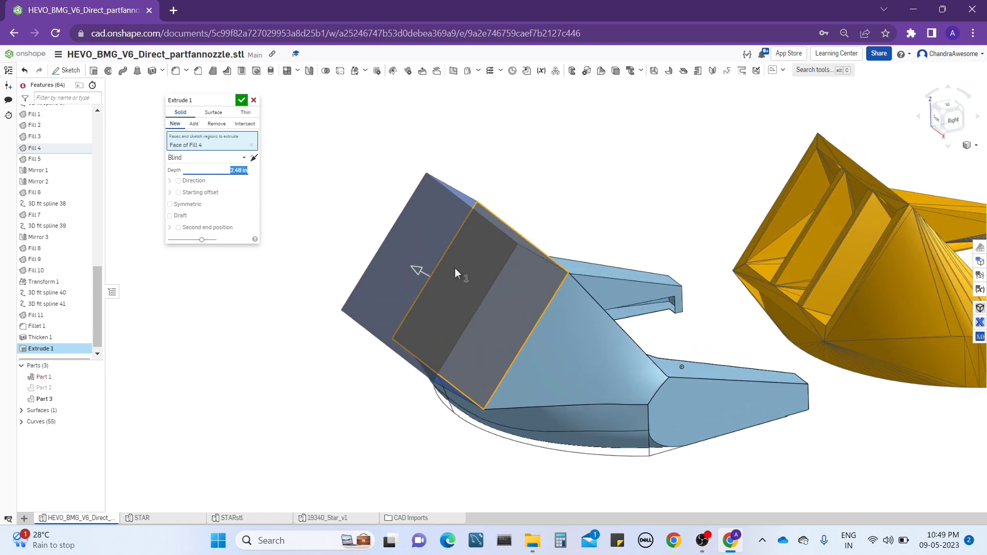
{"action": "left_click", "coordinate": [254, 101]}
{"action": "right_click_drag", "start_coordinate": [295, 235], "coordinate": [471, 300]}
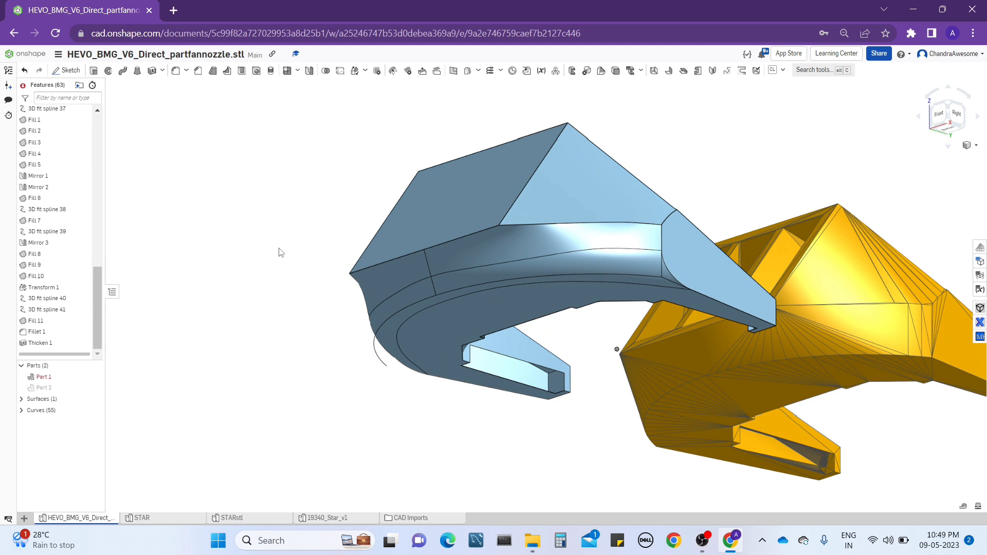
{"action": "left_click", "coordinate": [93, 72]}
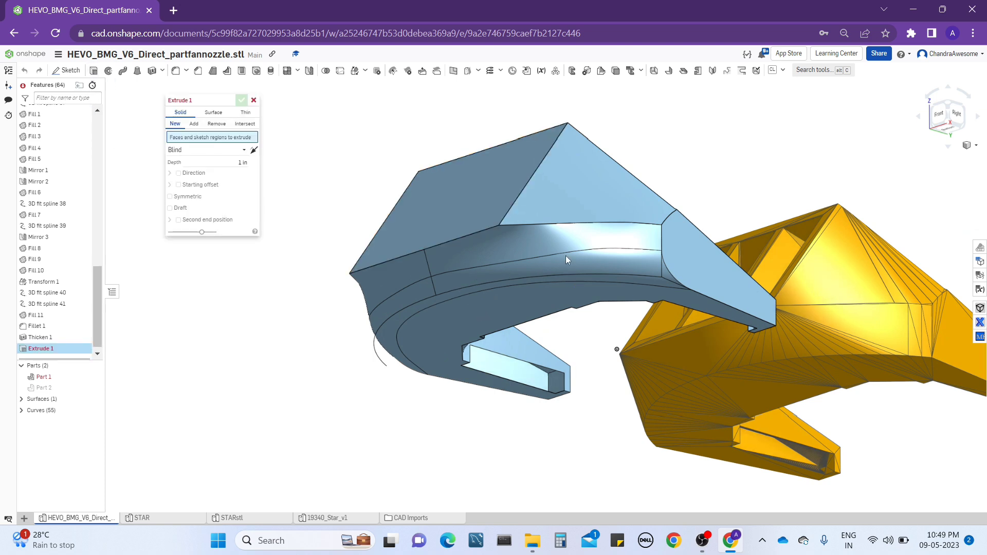
{"action": "right_click_drag", "start_coordinate": [582, 262], "coordinate": [554, 269]}
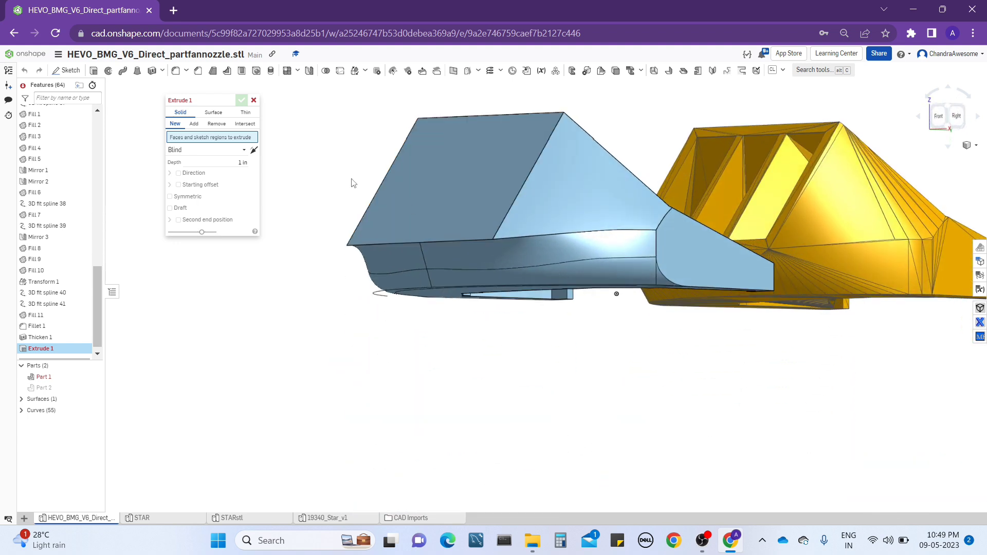
{"action": "middle_click_drag", "start_coordinate": [353, 182], "coordinate": [310, 206]}
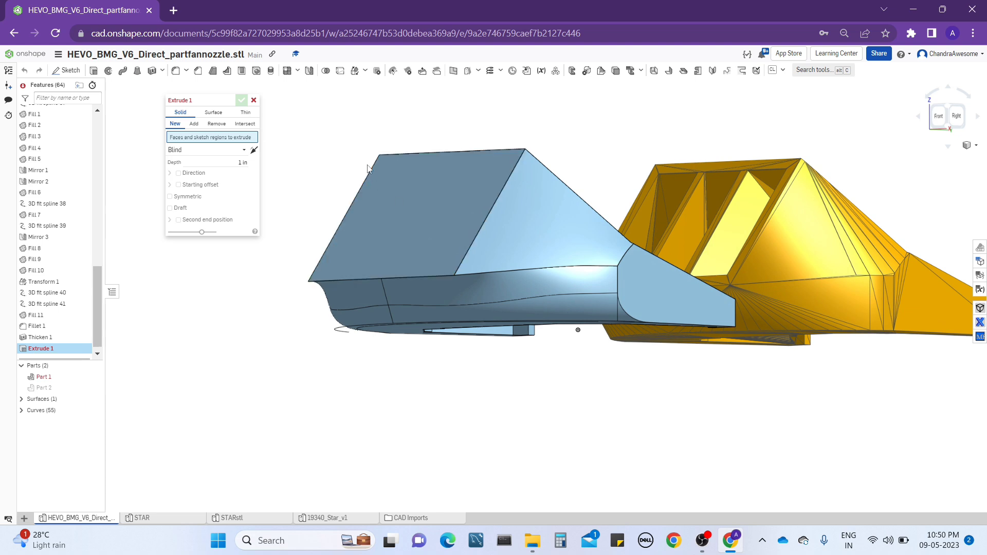
{"action": "left_click", "coordinate": [253, 99]}
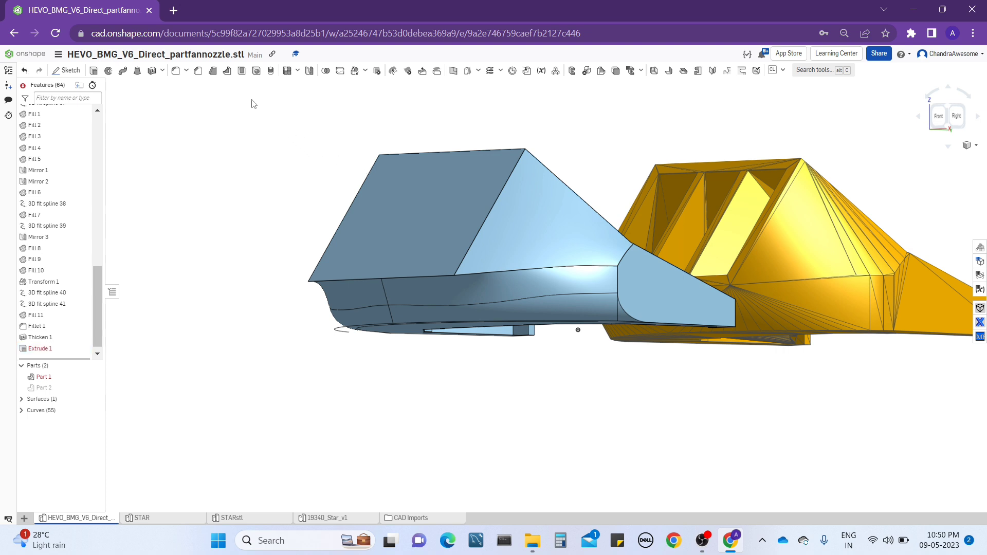
{"action": "left_click", "coordinate": [153, 71]}
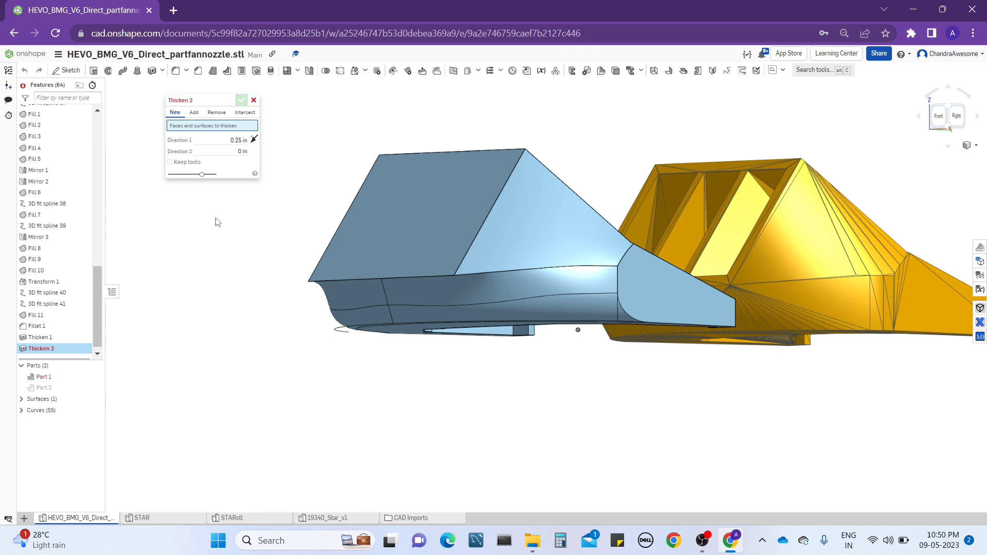
{"action": "right_click_drag", "start_coordinate": [487, 230], "coordinate": [475, 274]}
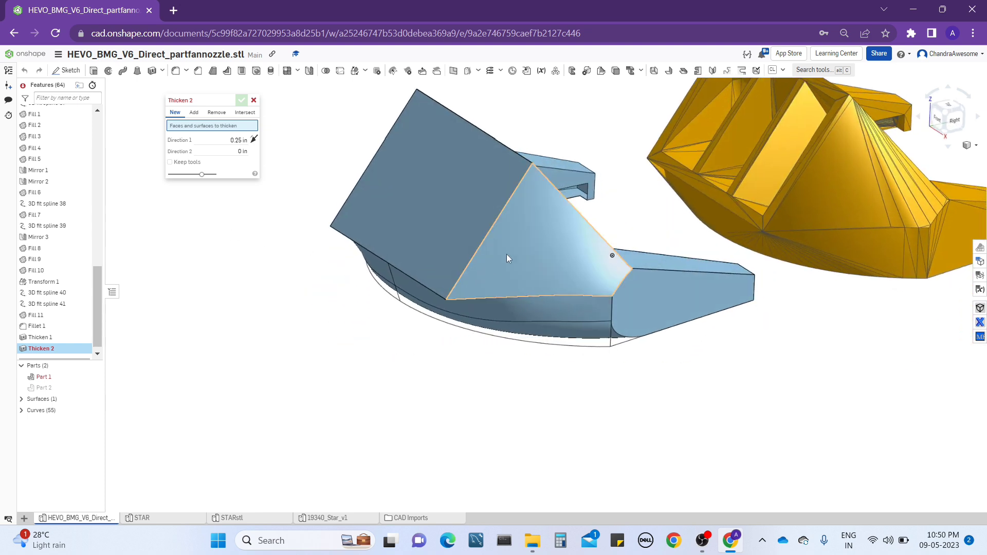
{"action": "scroll", "coordinate": [504, 266], "scroll_direction": "up", "scroll_amount": 3}
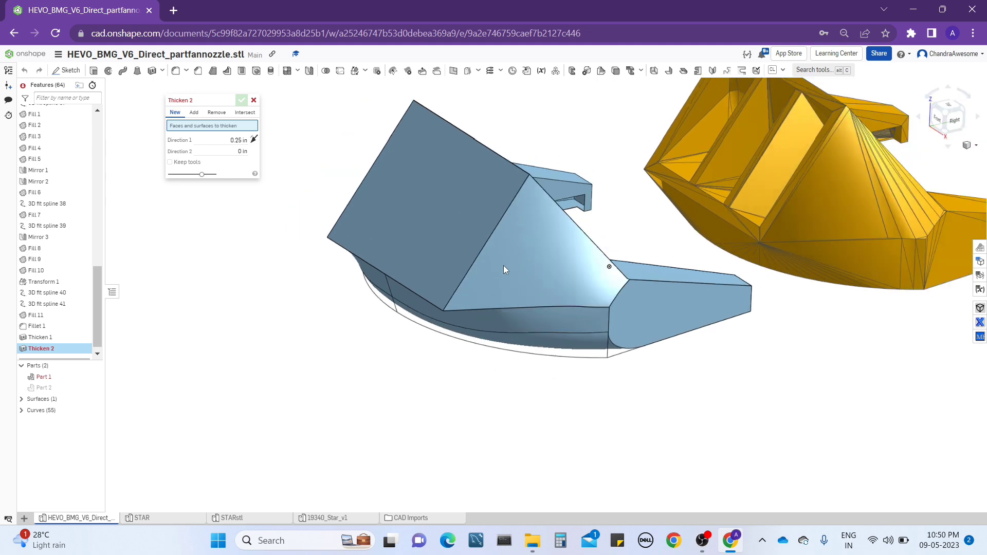
{"action": "right_click_drag", "start_coordinate": [369, 218], "coordinate": [408, 227]}
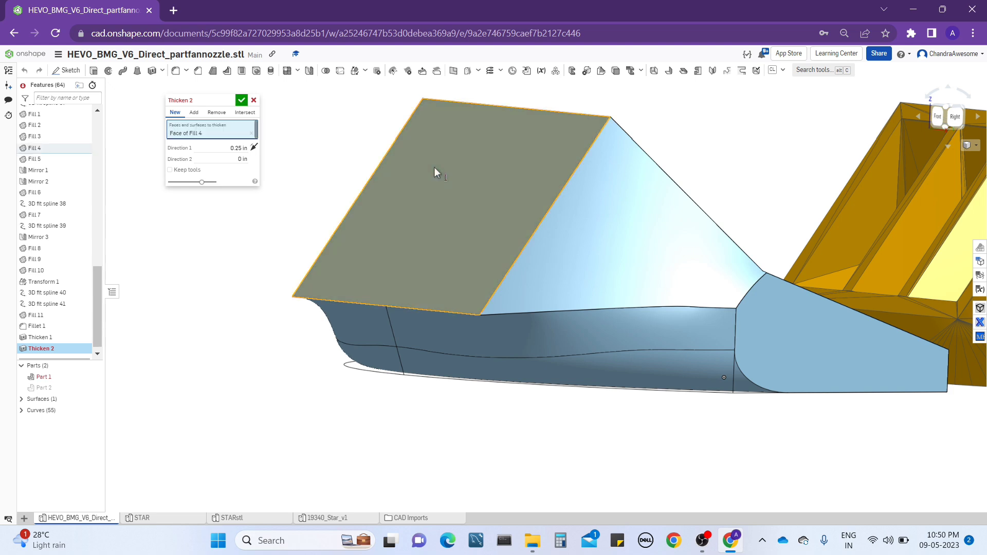
{"action": "scroll", "coordinate": [446, 180], "scroll_direction": "up", "scroll_amount": 5}
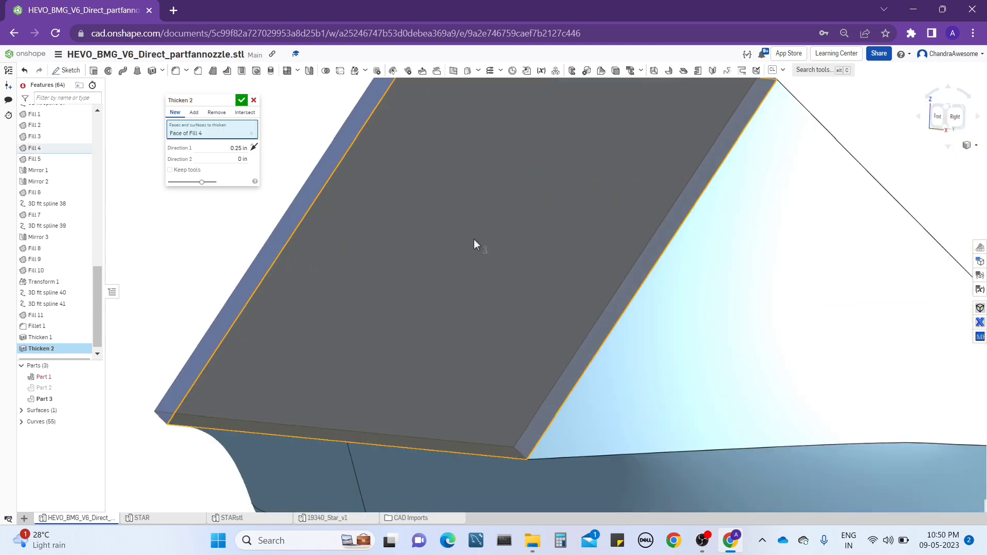
{"action": "scroll", "coordinate": [474, 238], "scroll_direction": "down", "scroll_amount": 3}
{"action": "right_click_drag", "start_coordinate": [473, 238], "coordinate": [494, 271]}
{"action": "scroll", "coordinate": [495, 275], "scroll_direction": "up", "scroll_amount": 3}
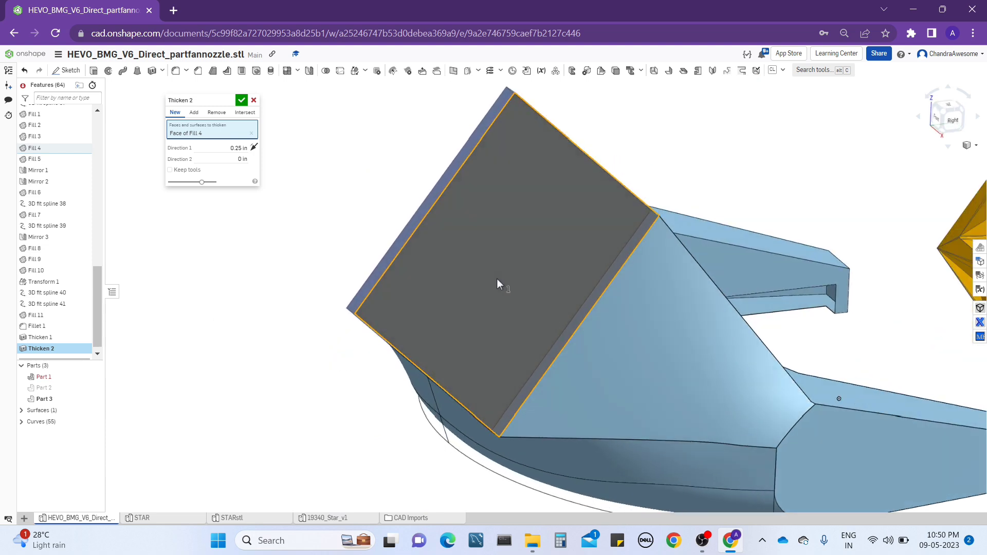
{"action": "left_click", "coordinate": [224, 149]}
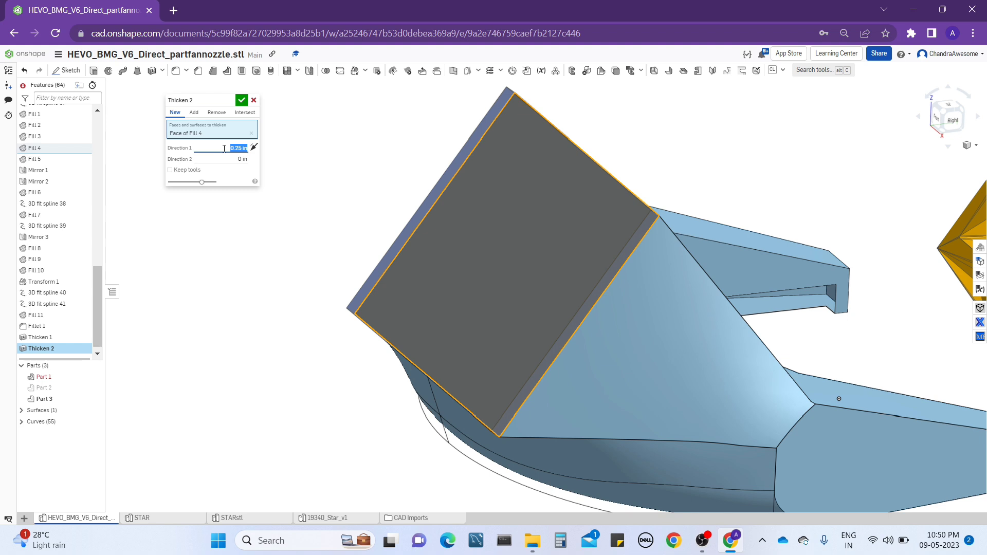
{"action": "type", "text": "2"}
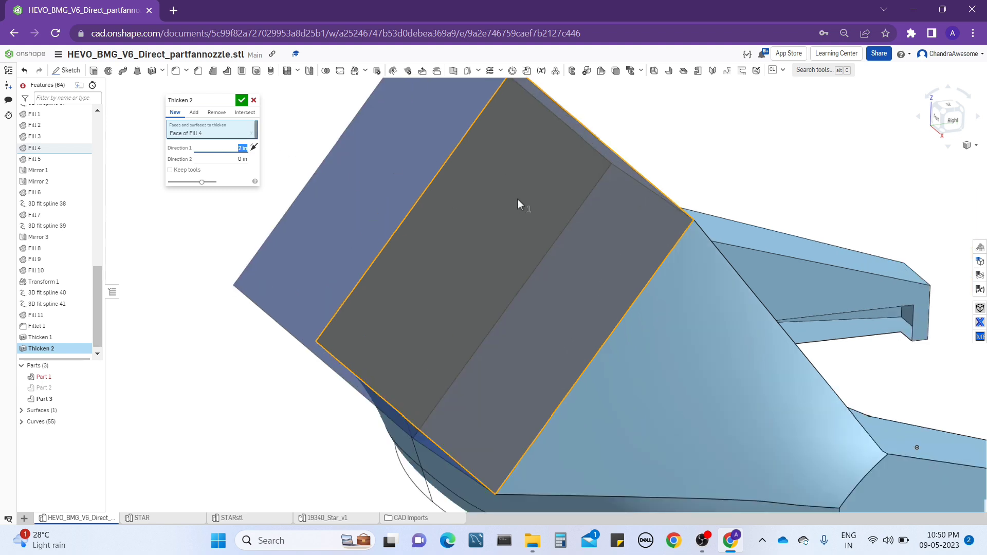
{"action": "scroll", "coordinate": [588, 260], "scroll_direction": "up", "scroll_amount": 3}
{"action": "right_click_drag", "start_coordinate": [551, 313], "coordinate": [510, 294]}
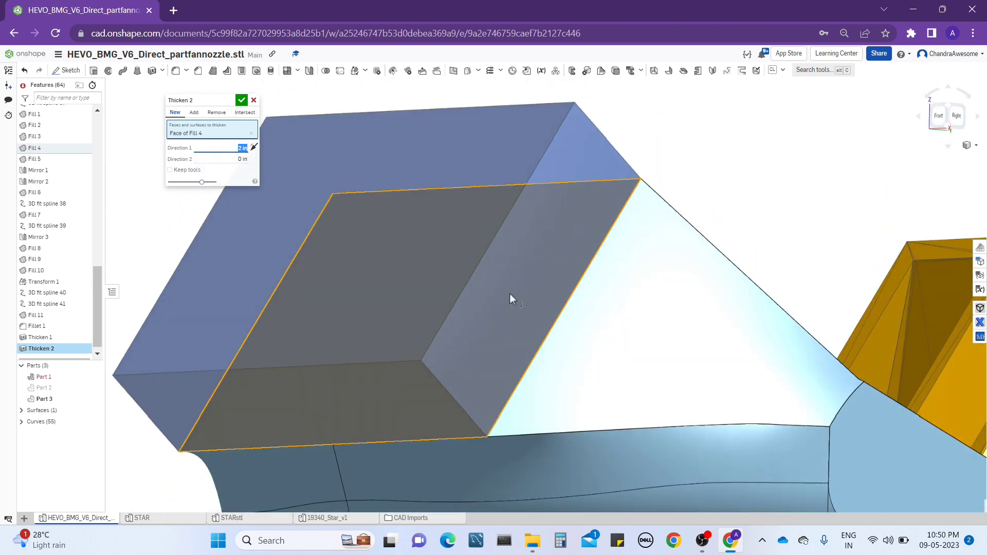
{"action": "left_click", "coordinate": [254, 100]}
{"action": "middle_click_drag", "start_coordinate": [431, 259], "coordinate": [432, 215]}
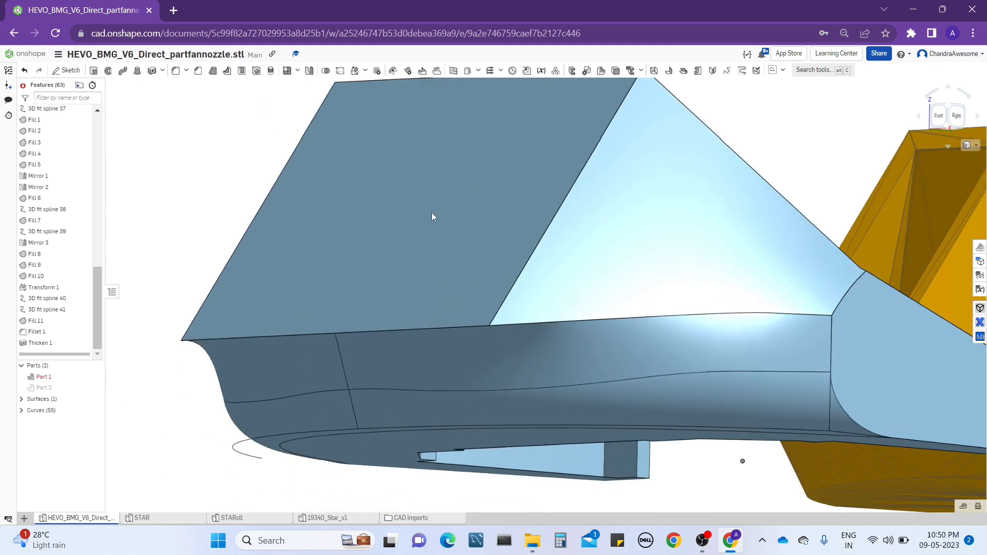
- Thicken the filleted lower face of the nozzle by 0.25 in outward as a new part
{"action": "left_click", "coordinate": [152, 71]}
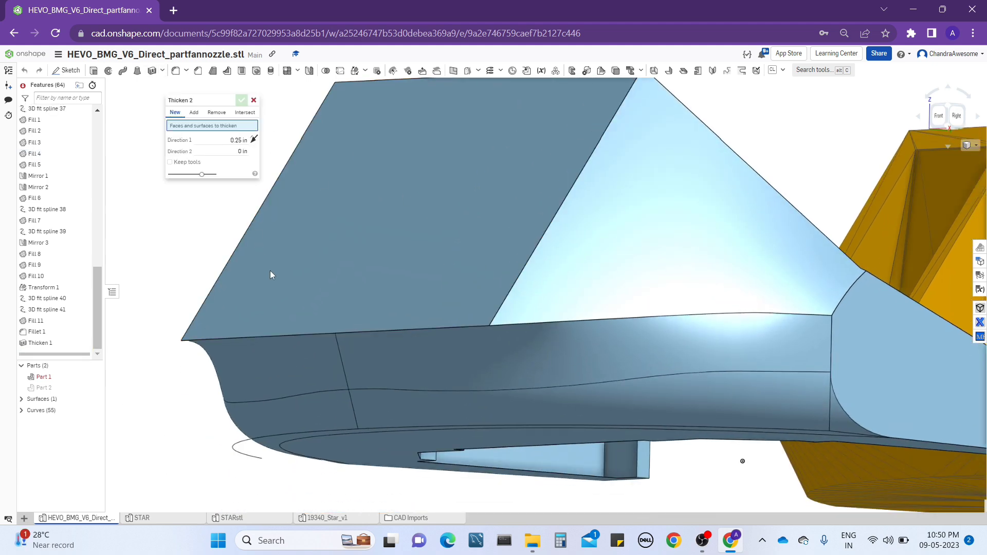
{"action": "middle_click_drag", "start_coordinate": [612, 404], "coordinate": [609, 384]}
{"action": "right_click_drag", "start_coordinate": [609, 384], "coordinate": [576, 386]}
{"action": "left_click", "coordinate": [582, 380]}
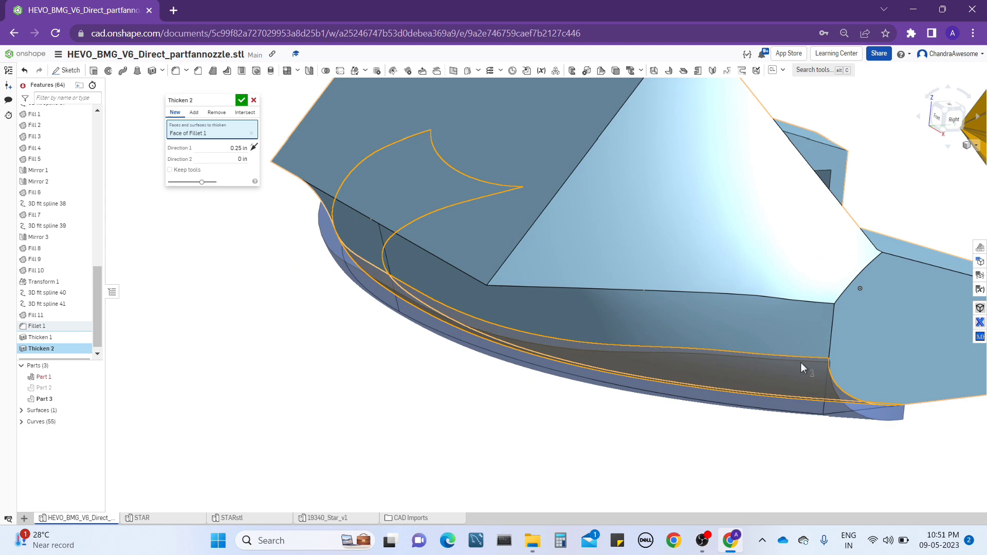
{"action": "right_click_drag", "start_coordinate": [801, 363], "coordinate": [308, 353]}
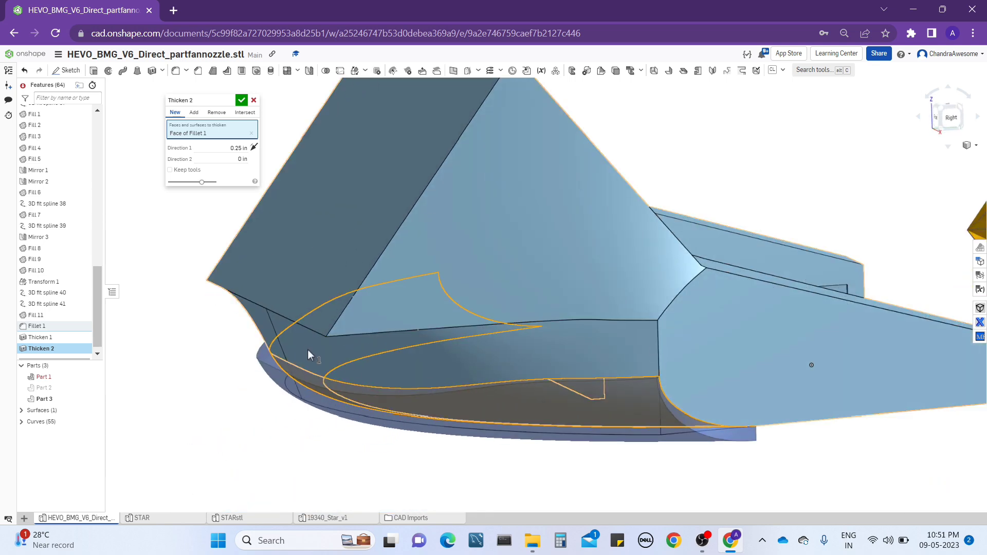
{"action": "left_click", "coordinate": [242, 100]}
- Hide and show Part 3 again to compare the thickened body with the nozzle's lower curved face
{"action": "right_click_drag", "start_coordinate": [686, 400], "coordinate": [591, 389]}
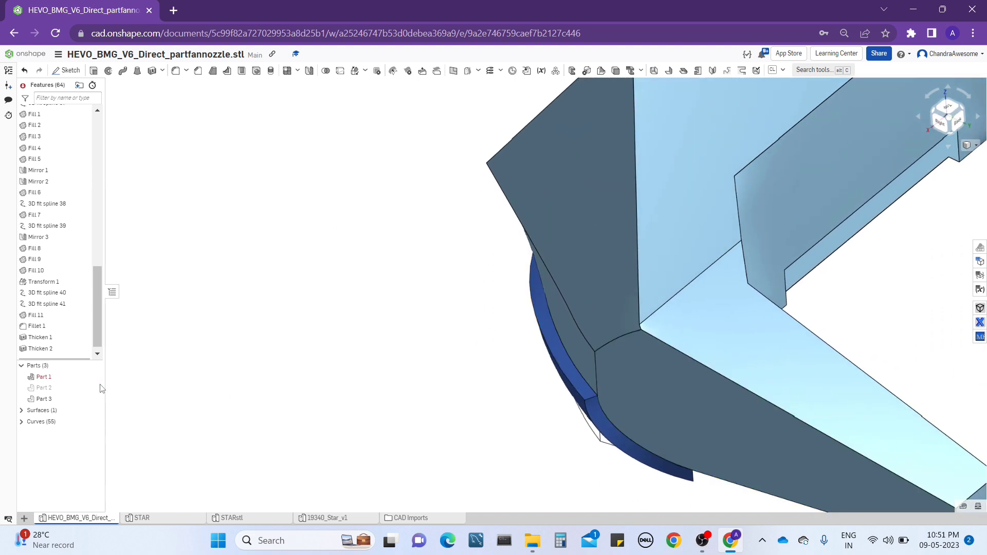
{"action": "left_click", "coordinate": [95, 399]}
{"action": "right_click_drag", "start_coordinate": [728, 369], "coordinate": [749, 333]}
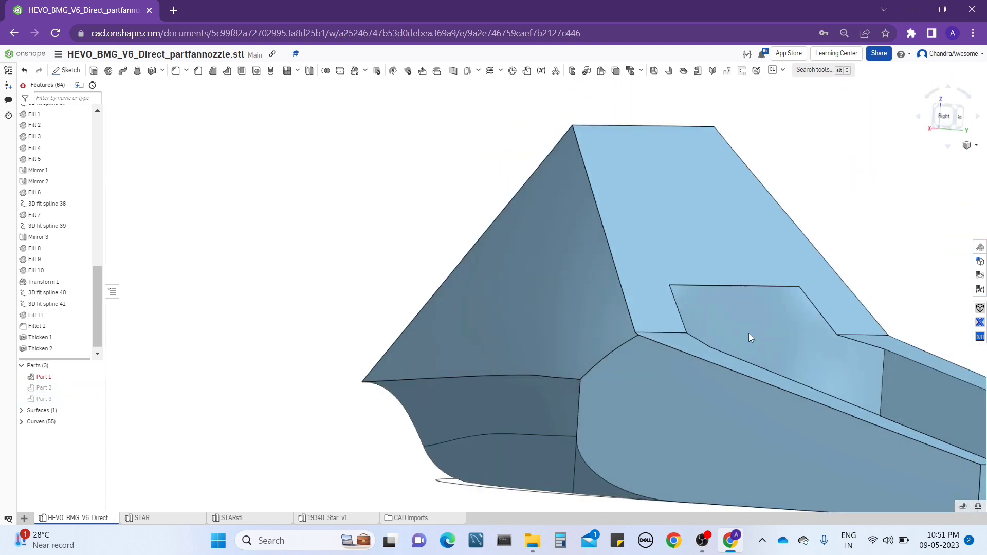
{"action": "middle_click_drag", "start_coordinate": [491, 436], "coordinate": [515, 372]}
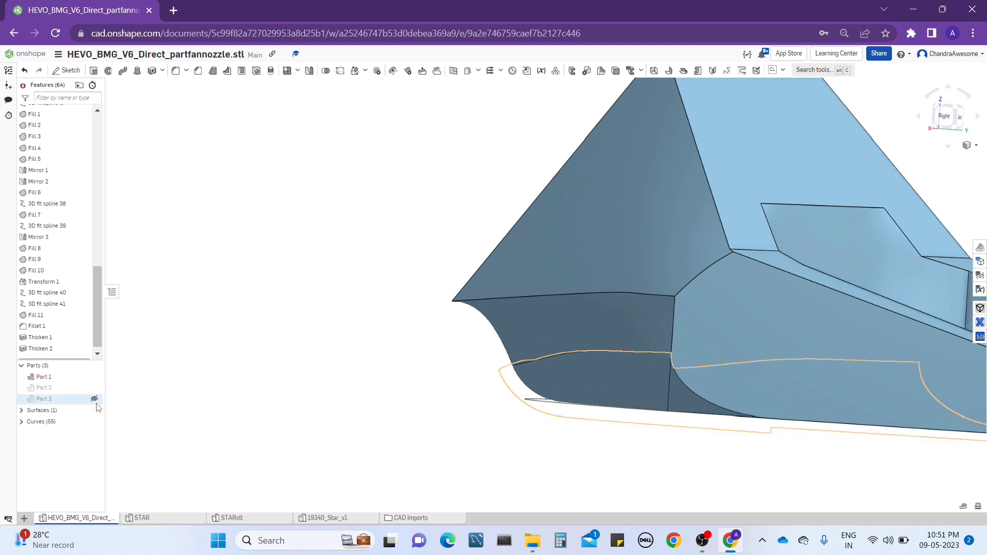
{"action": "left_click", "coordinate": [94, 399]}
{"action": "right_click_drag", "start_coordinate": [634, 362], "coordinate": [653, 389]}
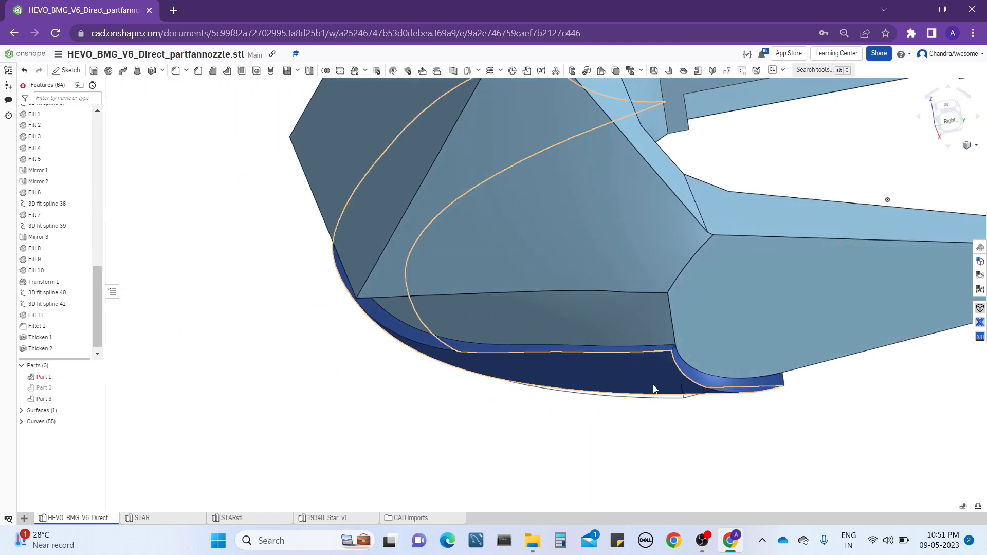
{"action": "middle_click_drag", "start_coordinate": [652, 393], "coordinate": [604, 391]}
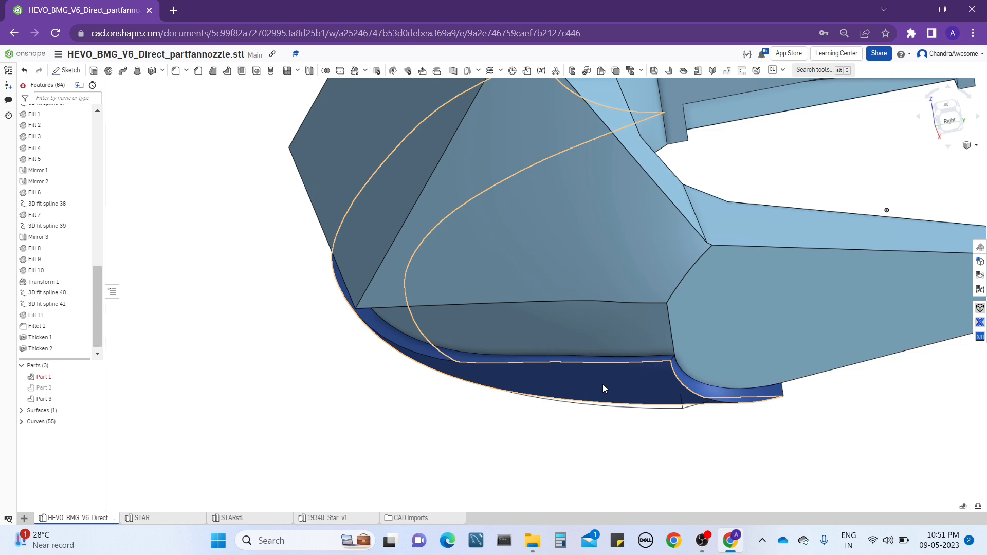
{"action": "right_click_drag", "start_coordinate": [603, 388], "coordinate": [672, 319]}
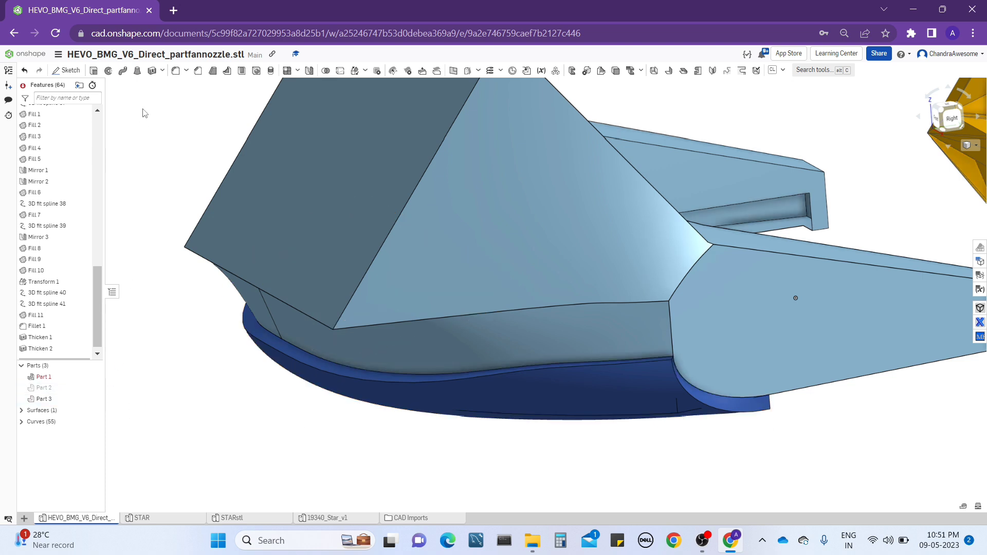
- Reopen the Thicken 2 feature to review its selected face, direction settings and preview around the nozzle's lower edge
{"action": "right_click", "coordinate": [154, 72]}
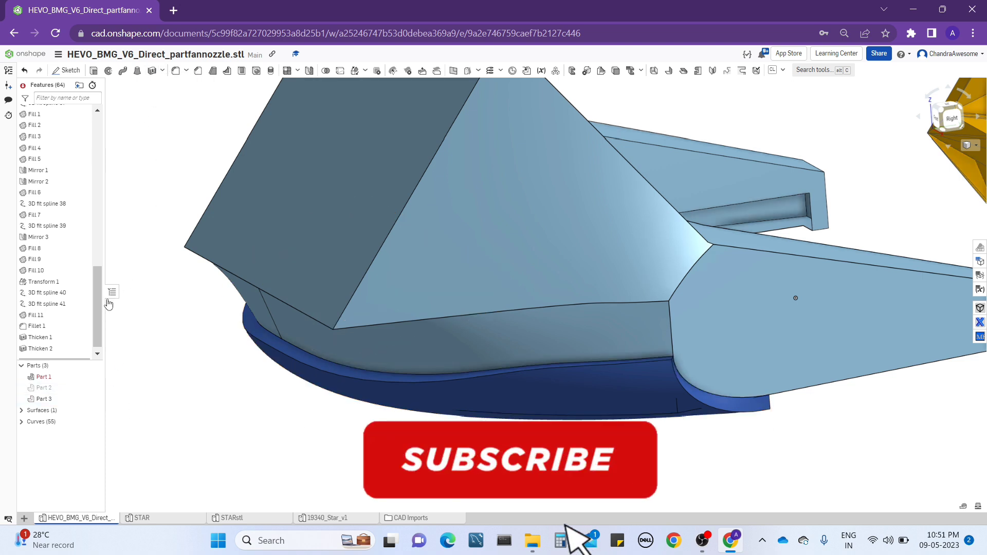
{"action": "right_click", "coordinate": [59, 350]}
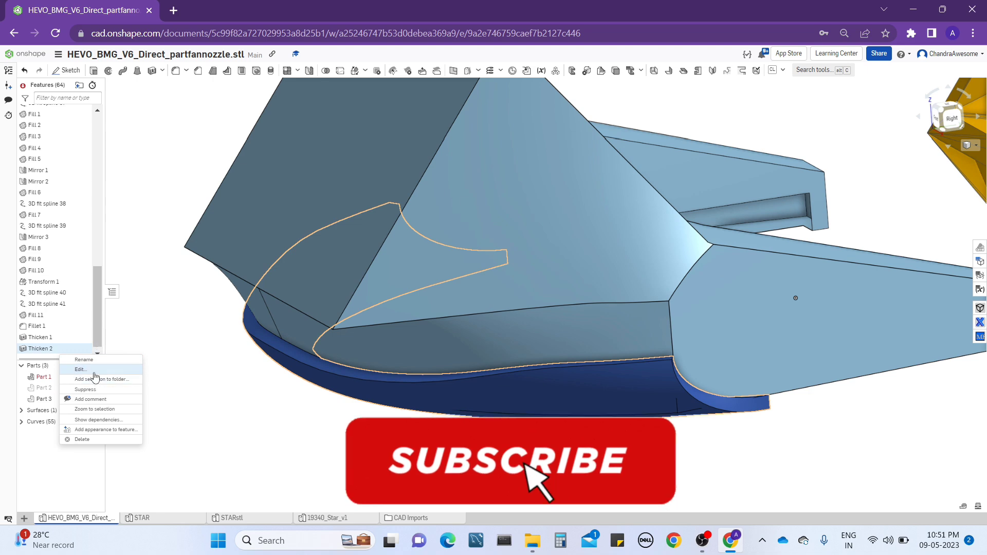
{"action": "left_click", "coordinate": [81, 369]}
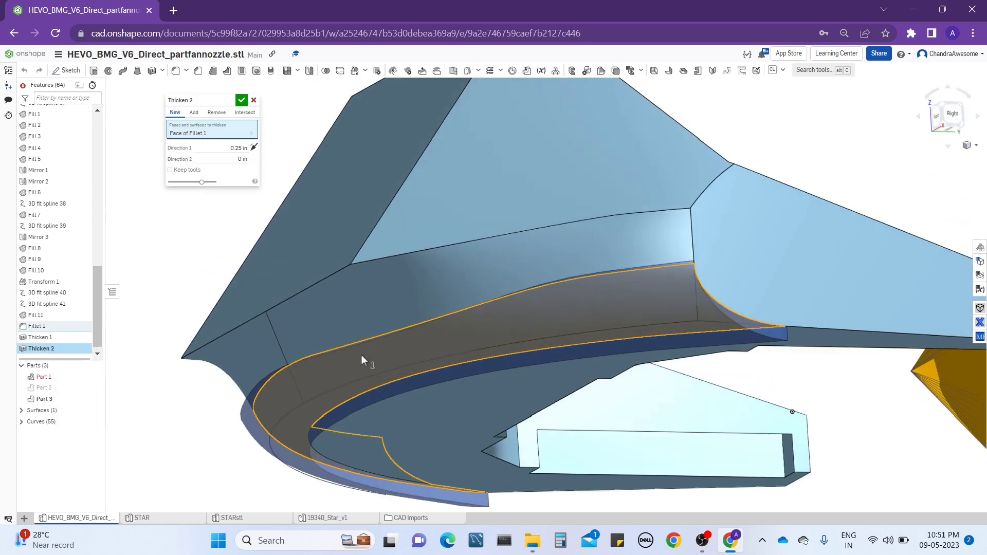
{"action": "left_click", "coordinate": [234, 160]}
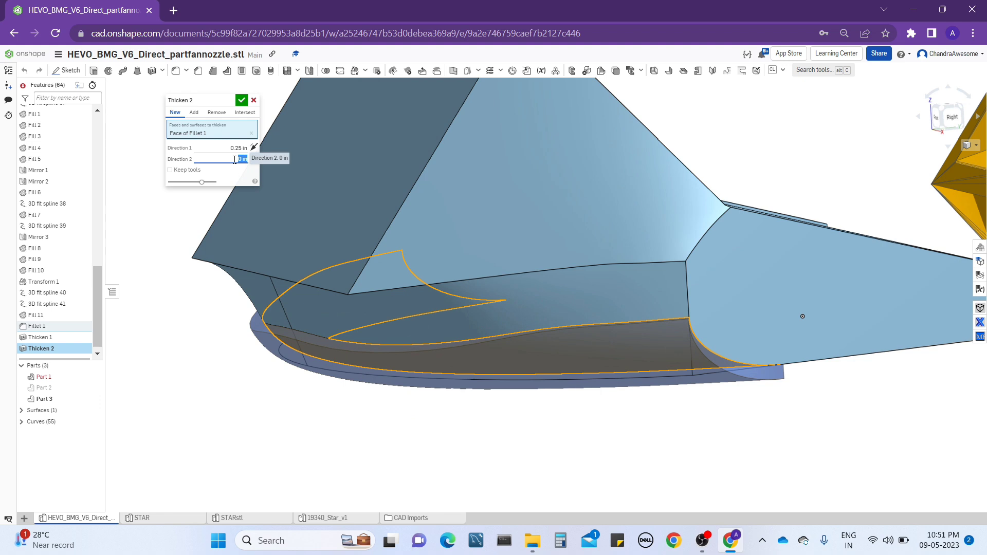
{"action": "right_click_drag", "start_coordinate": [426, 253], "coordinate": [480, 390]}
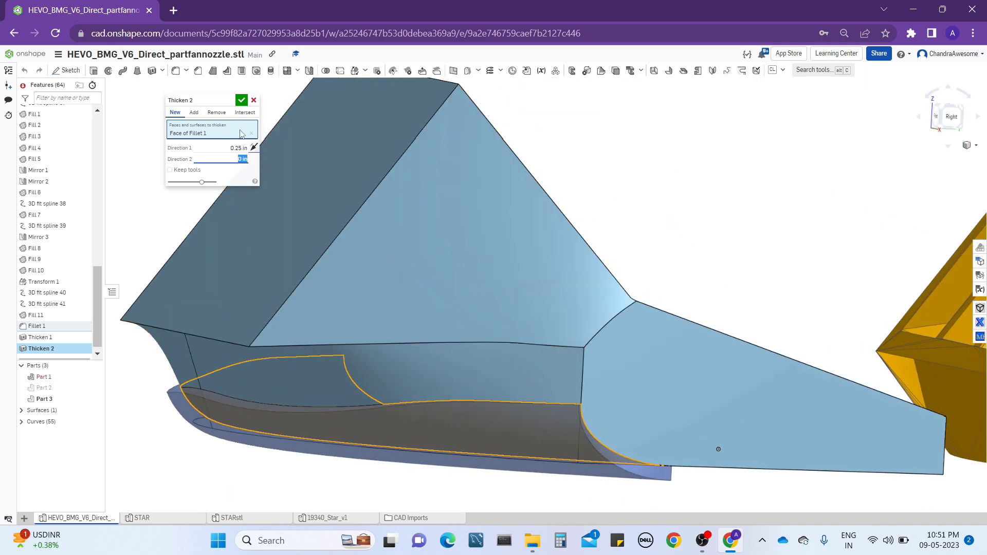
{"action": "middle_click_drag", "start_coordinate": [338, 295], "coordinate": [392, 298]}
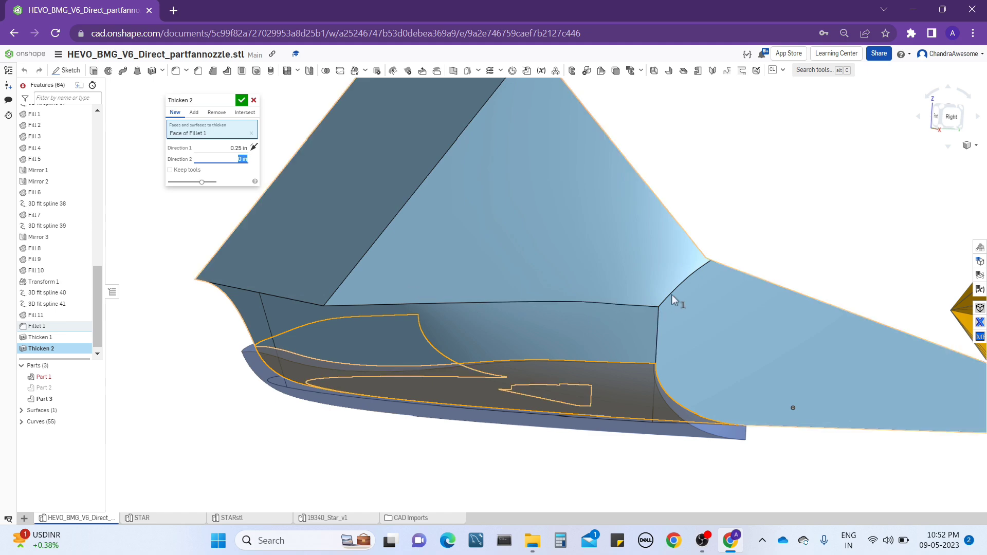
{"action": "right_click_drag", "start_coordinate": [674, 295], "coordinate": [641, 312]}
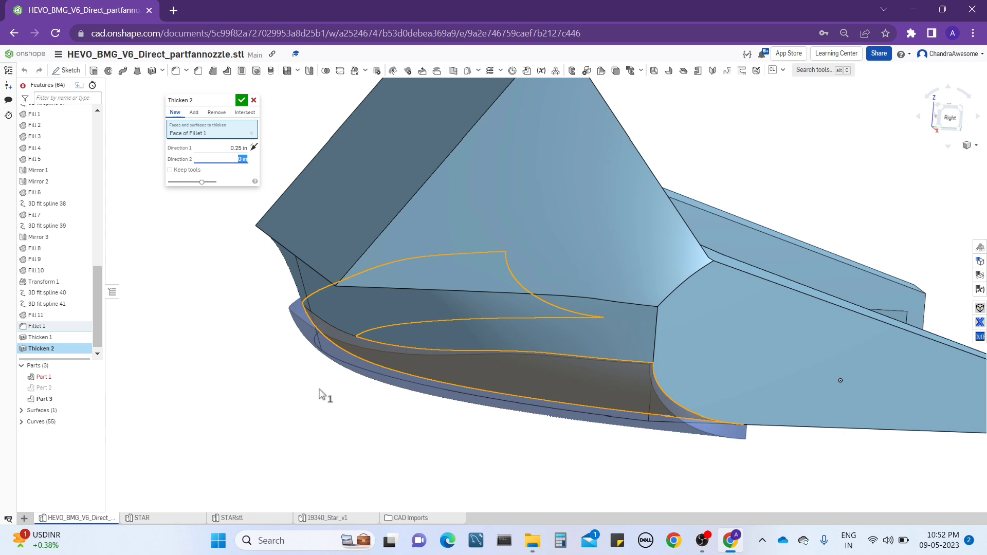
{"action": "left_click", "coordinate": [252, 101]}
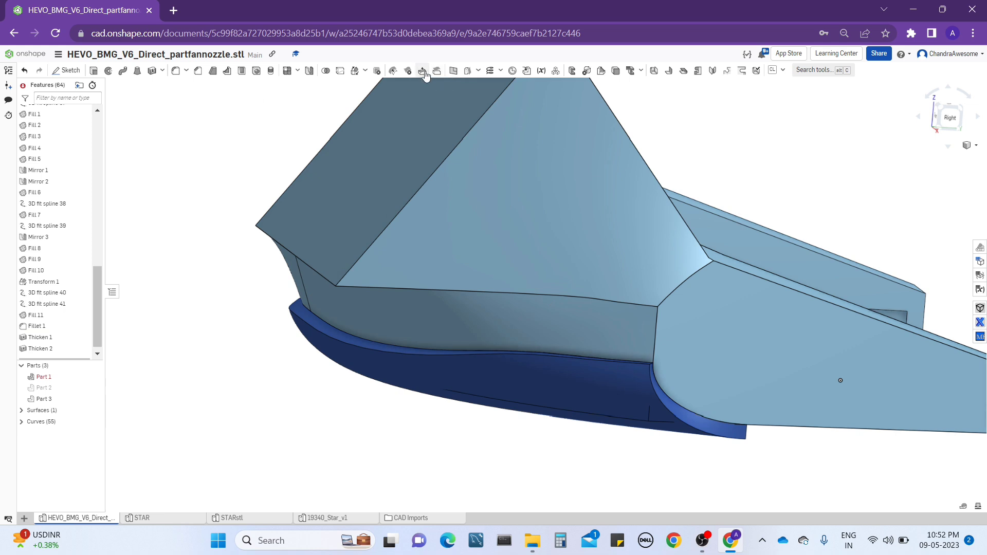
- Try to offset the nozzle's slanted Fill 4 end face outward by about 1.5 in with Move face
{"action": "left_click", "coordinate": [422, 72]}
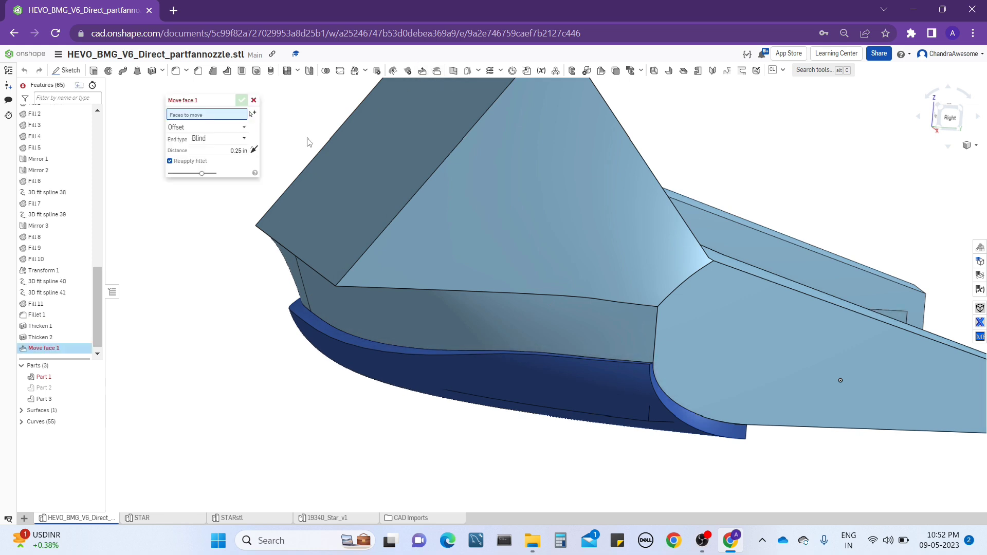
{"action": "middle_click_drag", "start_coordinate": [307, 142], "coordinate": [332, 262]}
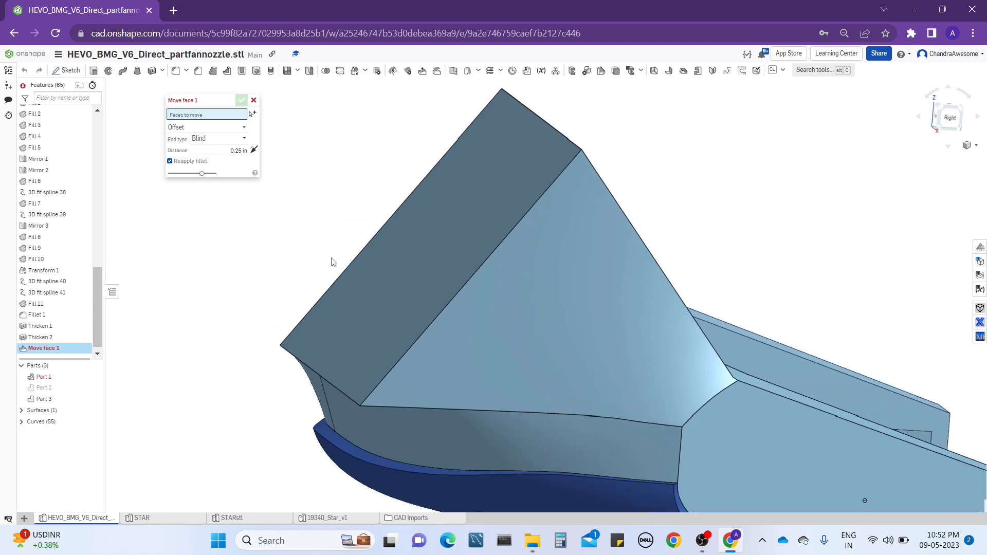
{"action": "left_click", "coordinate": [425, 263]}
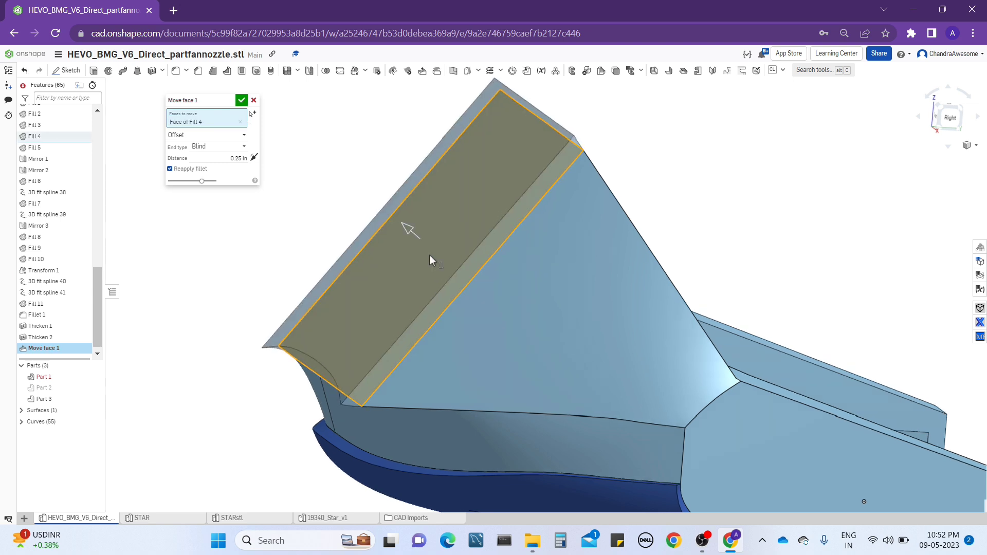
{"action": "mouse_move", "coordinate": [430, 257]}
{"action": "right_mouse_down"}
{"action": "mouse_move", "coordinate": [436, 245]}
{"action": "mouse_move", "coordinate": [433, 263]}
{"action": "right_mouse_up"}
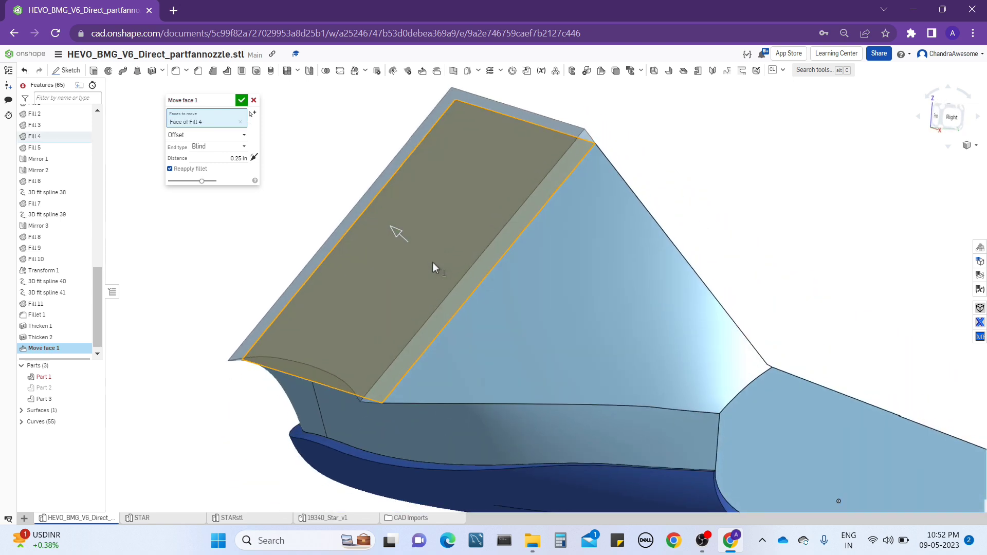
{"action": "right_click_drag", "start_coordinate": [483, 221], "coordinate": [460, 298]}
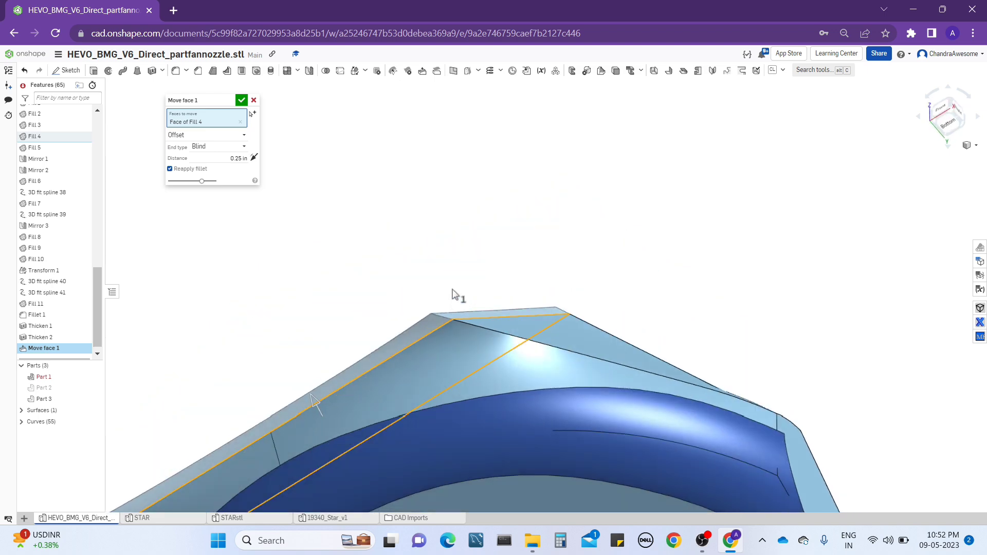
{"action": "right_click_drag", "start_coordinate": [452, 257], "coordinate": [430, 248]}
{"action": "left_click_drag", "start_coordinate": [427, 242], "coordinate": [363, 201]}
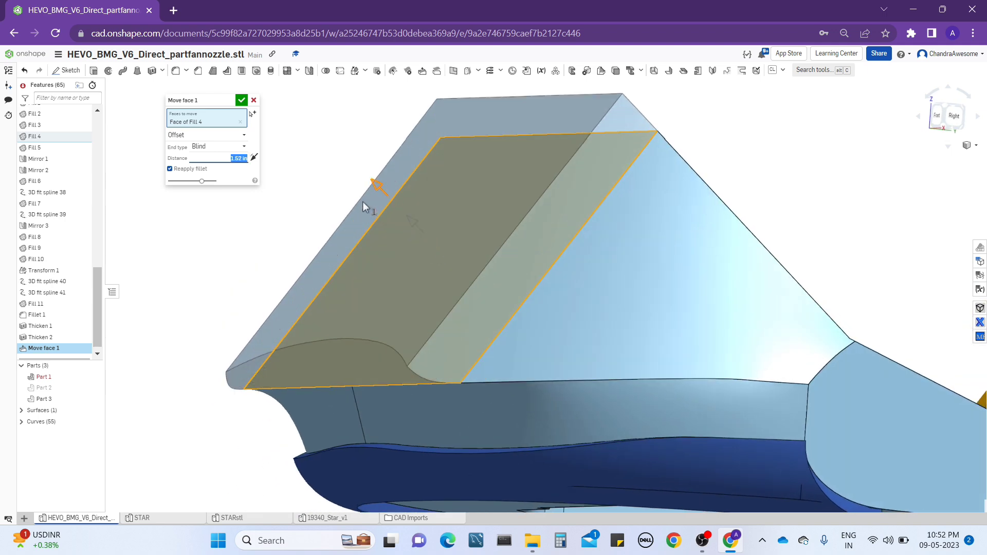
{"action": "right_click_drag", "start_coordinate": [487, 272], "coordinate": [674, 331]}
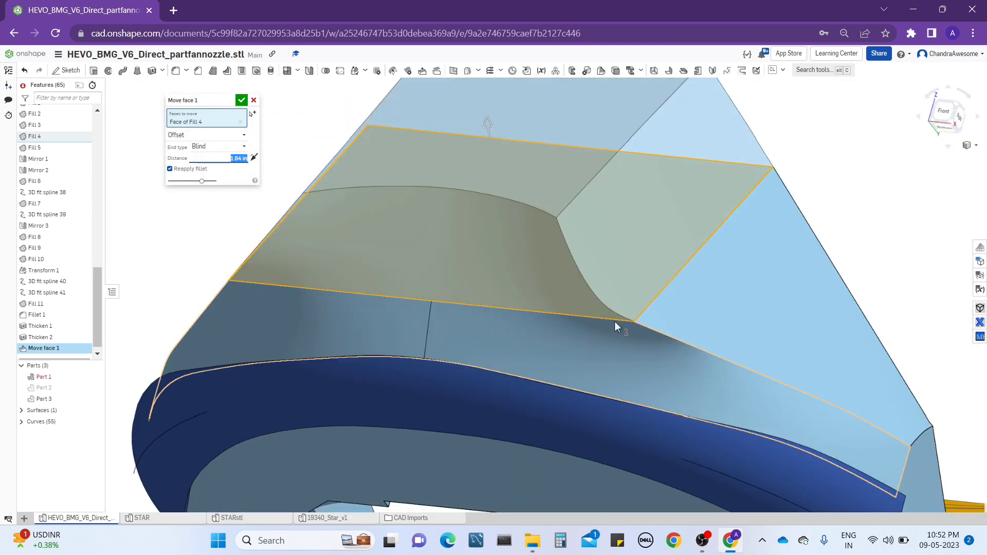
{"action": "right_click_drag", "start_coordinate": [602, 274], "coordinate": [513, 312]}
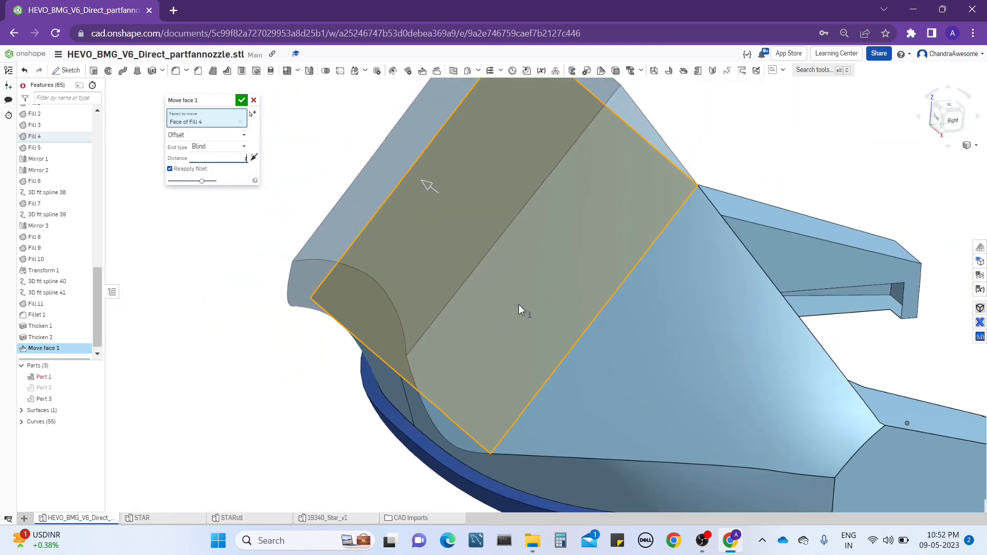
- Set the end face's Move face offset distance to 1 in
{"action": "type", "text": "2"}
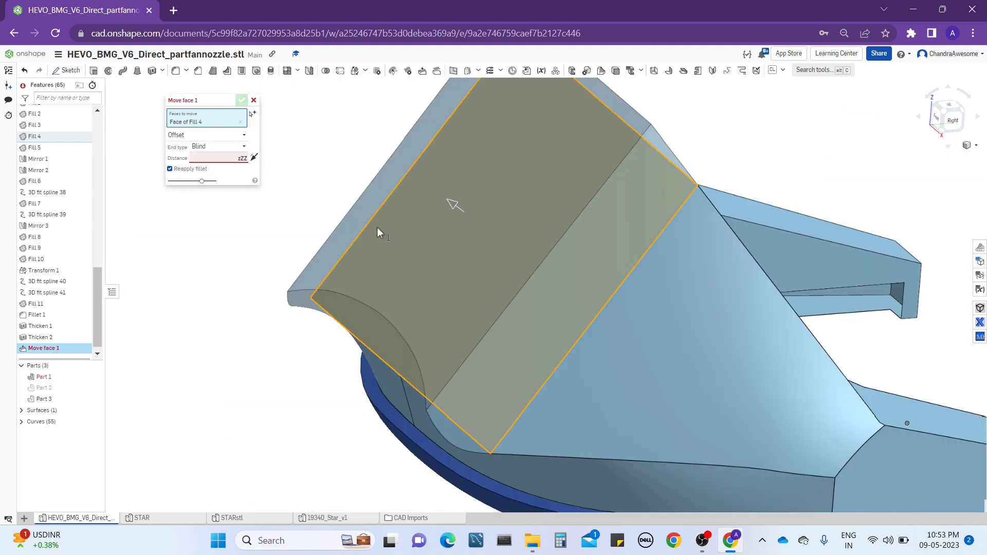
{"action": "left_click", "coordinate": [212, 161]}
{"action": "type", "text": "1"}
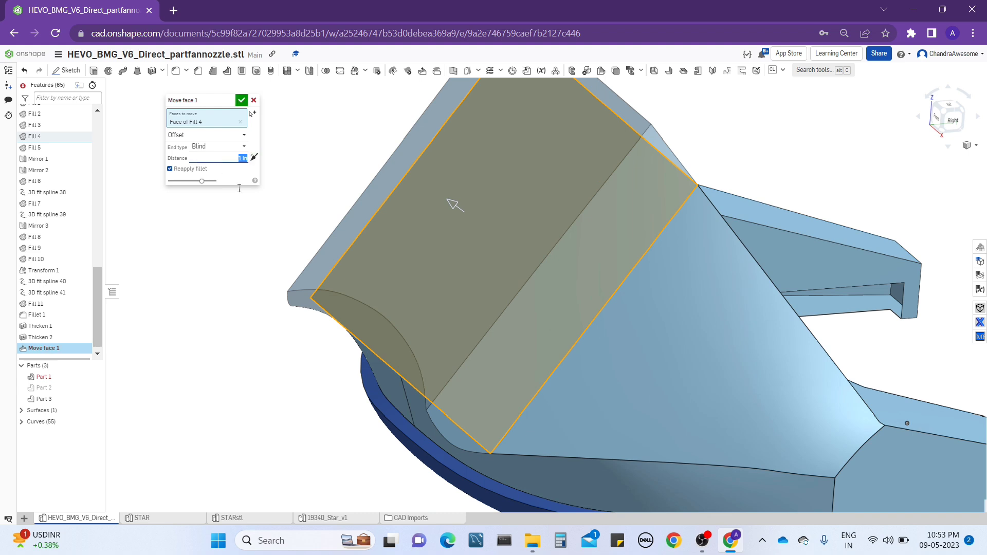
{"action": "key", "text": "Return"}
{"action": "scroll", "coordinate": [698, 114], "scroll_direction": "up", "scroll_amount": 2}
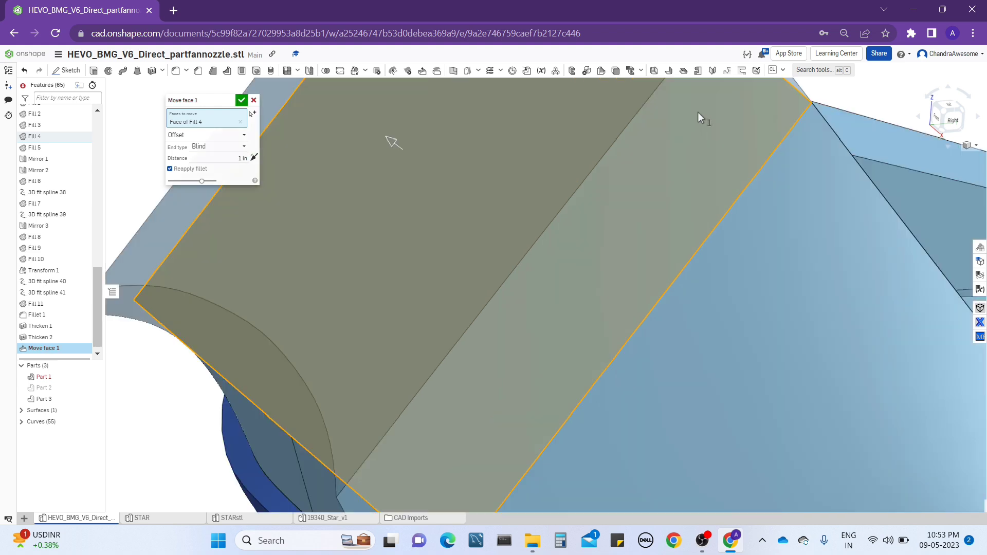
{"action": "scroll", "coordinate": [698, 112], "scroll_direction": "down", "scroll_amount": 3}
{"action": "right_click_drag", "start_coordinate": [696, 118], "coordinate": [672, 179]}
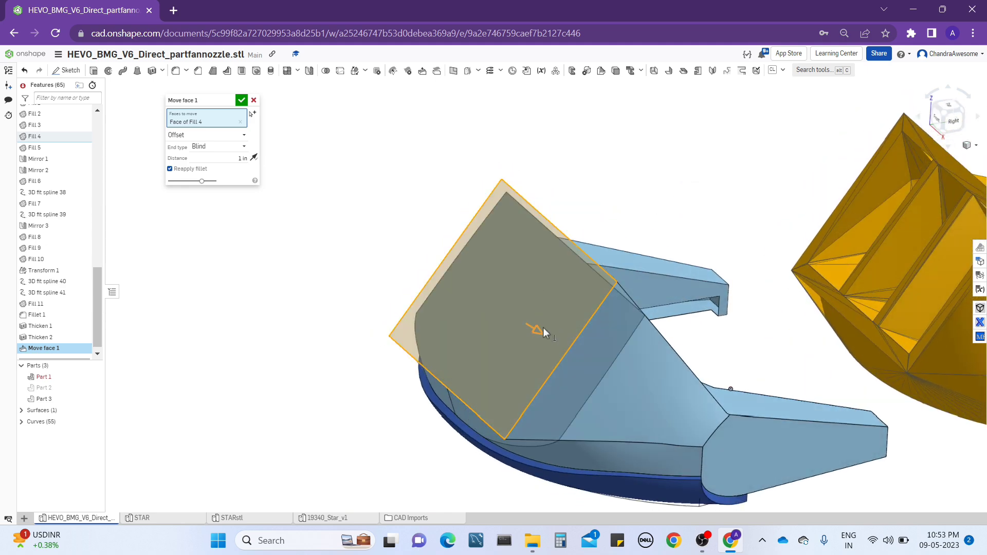
- Try inward Move face offsets of about 2.7, 0.44 and 5.89 in on the end face, then discard the feature
{"action": "left_click_drag", "start_coordinate": [541, 331], "coordinate": [577, 354]}
{"action": "right_click_drag", "start_coordinate": [761, 331], "coordinate": [761, 325]}
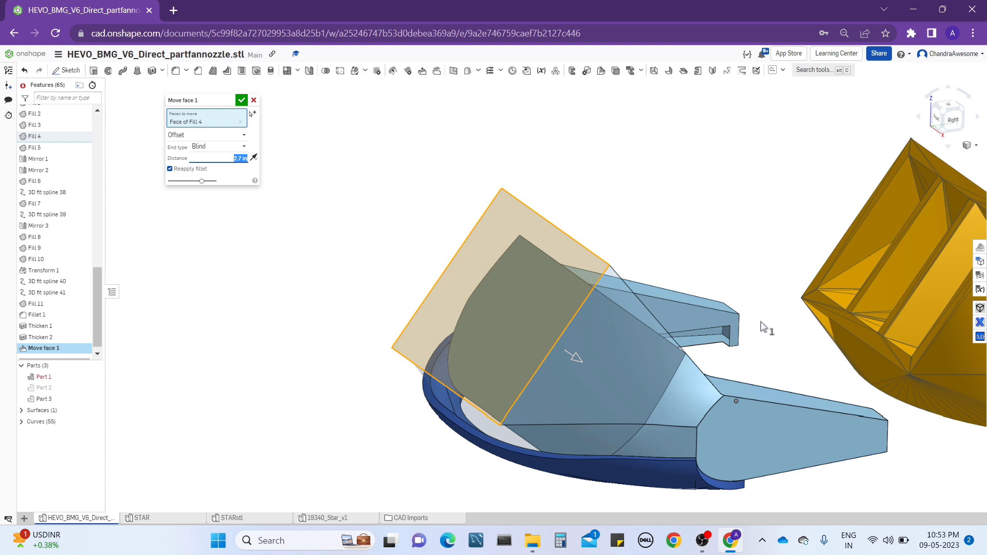
{"action": "left_click_drag", "start_coordinate": [573, 357], "coordinate": [522, 324]}
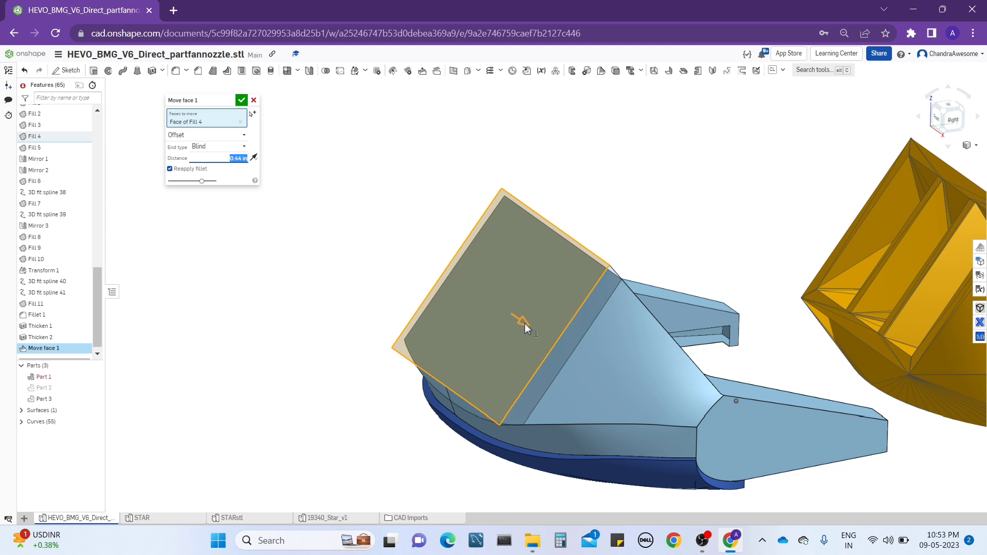
{"action": "right_click_drag", "start_coordinate": [678, 210], "coordinate": [659, 190]}
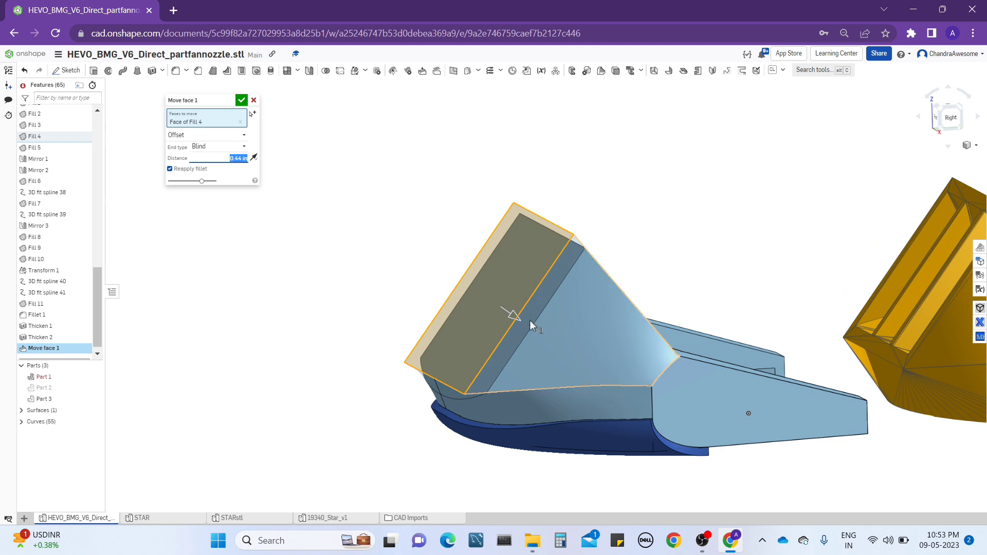
{"action": "left_click_drag", "start_coordinate": [516, 315], "coordinate": [677, 395]}
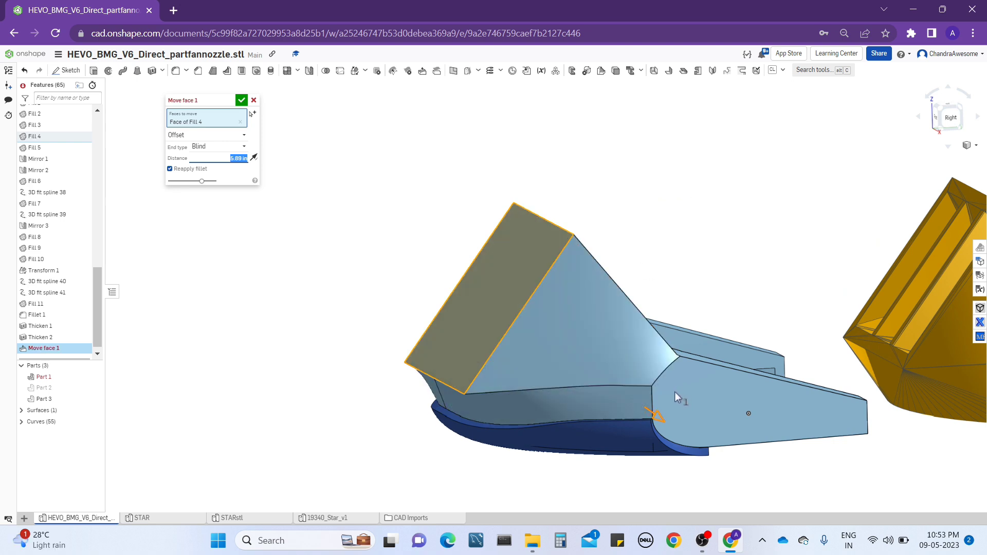
{"action": "left_click_drag", "start_coordinate": [653, 409], "coordinate": [272, 226]}
{"action": "scroll", "coordinate": [422, 264], "scroll_direction": "up", "scroll_amount": 5}
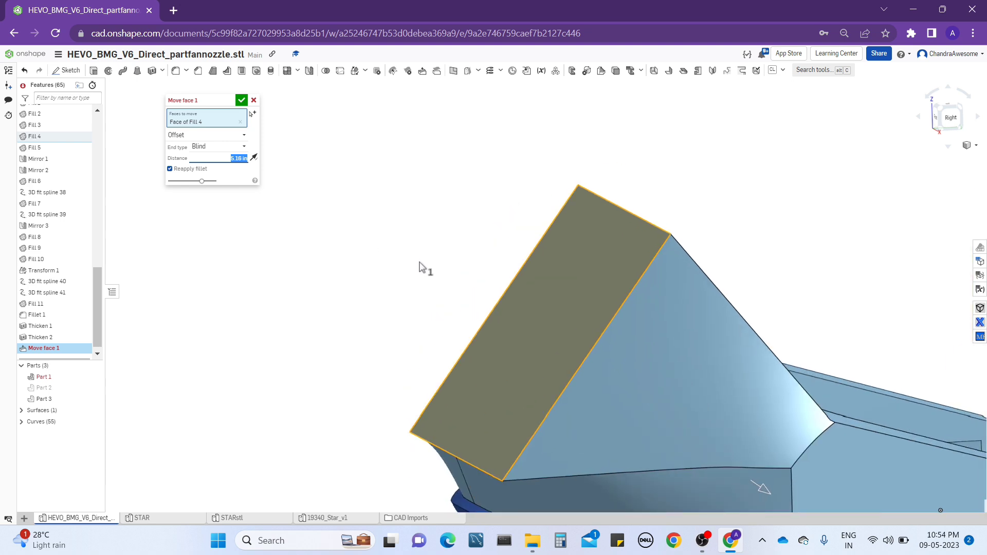
{"action": "left_click", "coordinate": [254, 100]}
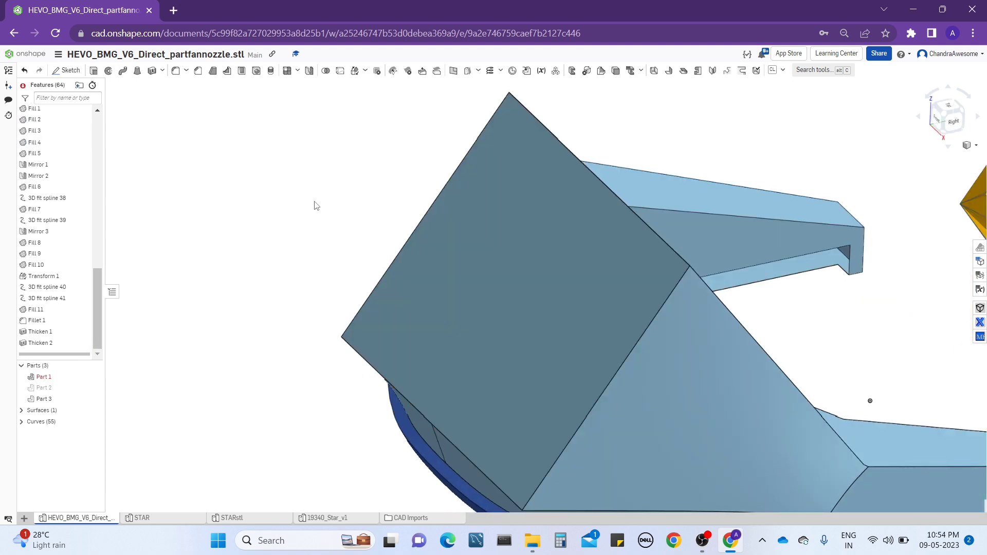
- Extrude the nozzle's slanted Fill 4 end face 1 in outward as a new solid part
{"action": "left_click", "coordinate": [513, 343]}
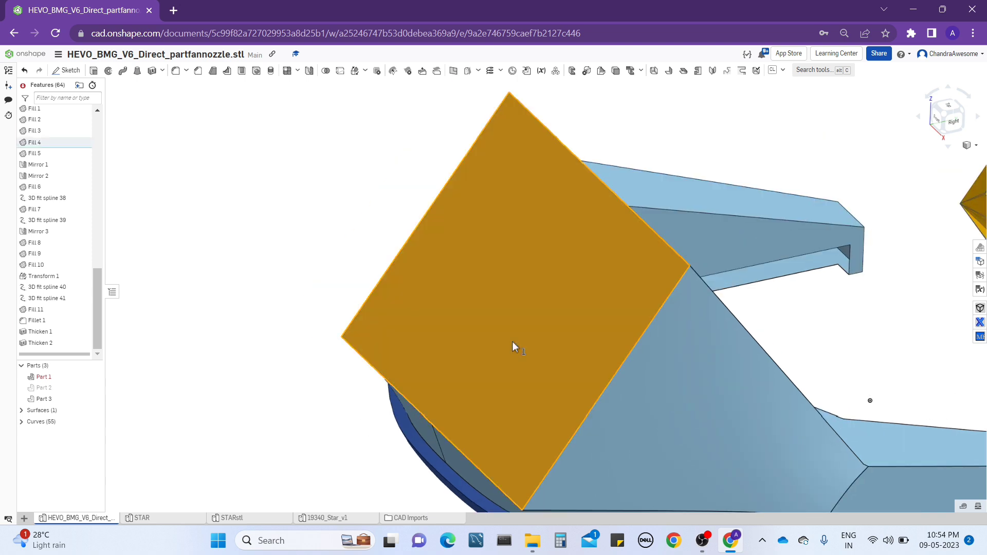
{"action": "left_click", "coordinate": [93, 70]}
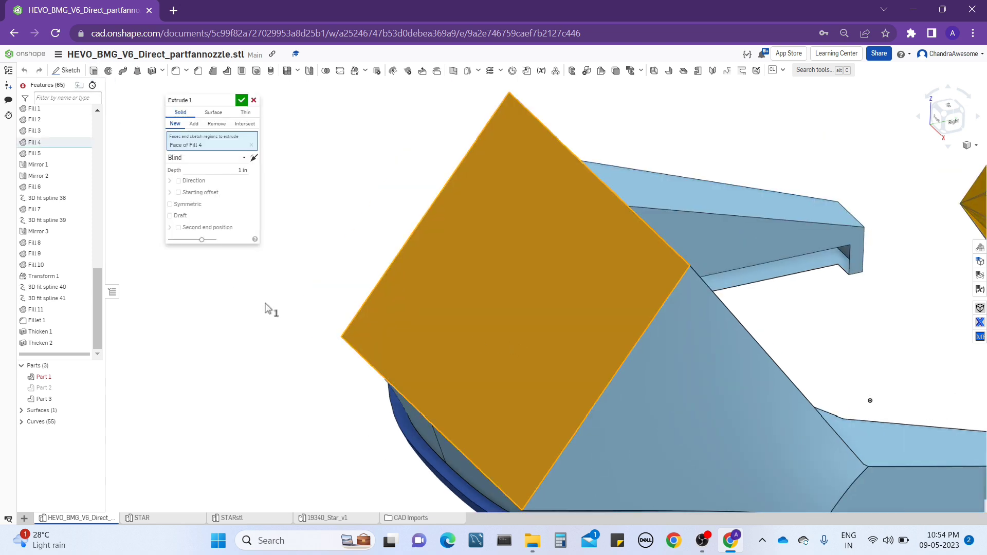
{"action": "scroll", "coordinate": [265, 308], "scroll_direction": "down", "scroll_amount": 3}
{"action": "left_click", "coordinate": [241, 100]}
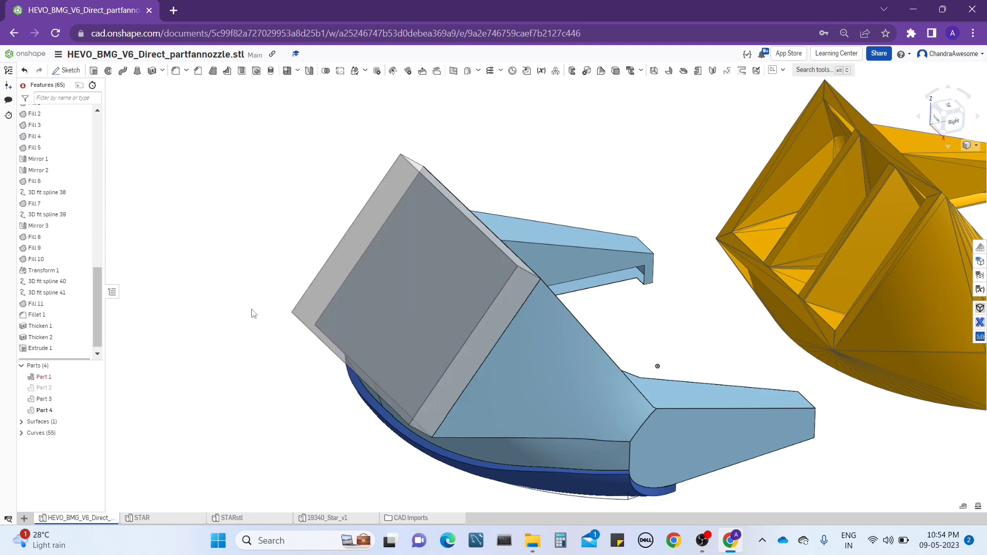
{"action": "right_click_drag", "start_coordinate": [308, 321], "coordinate": [232, 223]}
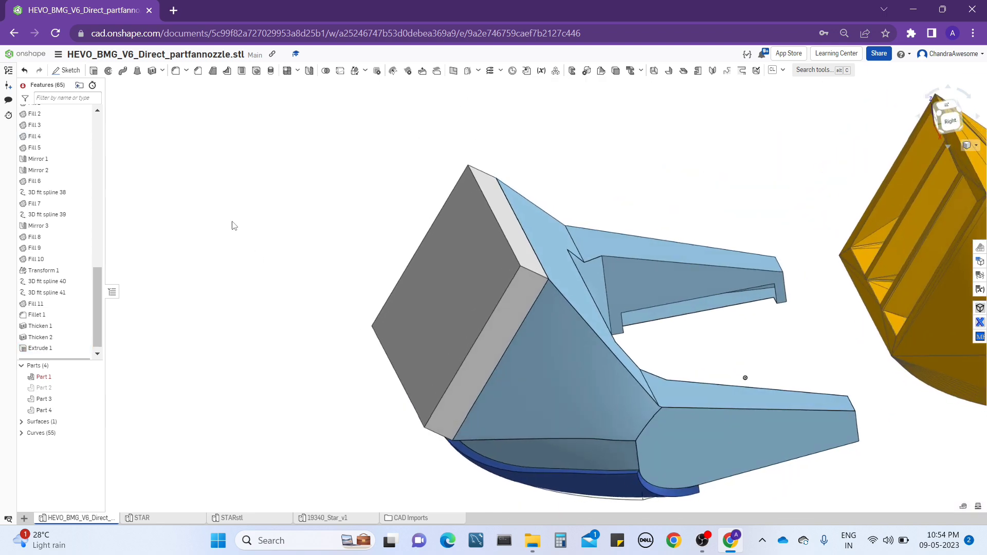
- Try a Remove extrude of the new block's narrow side face to a depth of about 10.43 in, then cancel it
{"action": "left_click", "coordinate": [94, 71]}
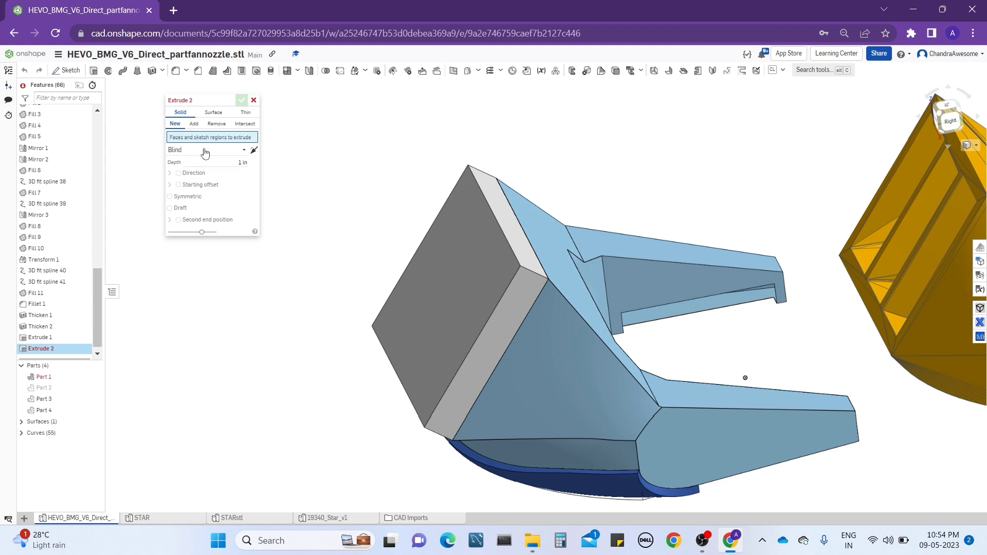
{"action": "left_click", "coordinate": [494, 341]}
{"action": "left_click", "coordinate": [217, 124]}
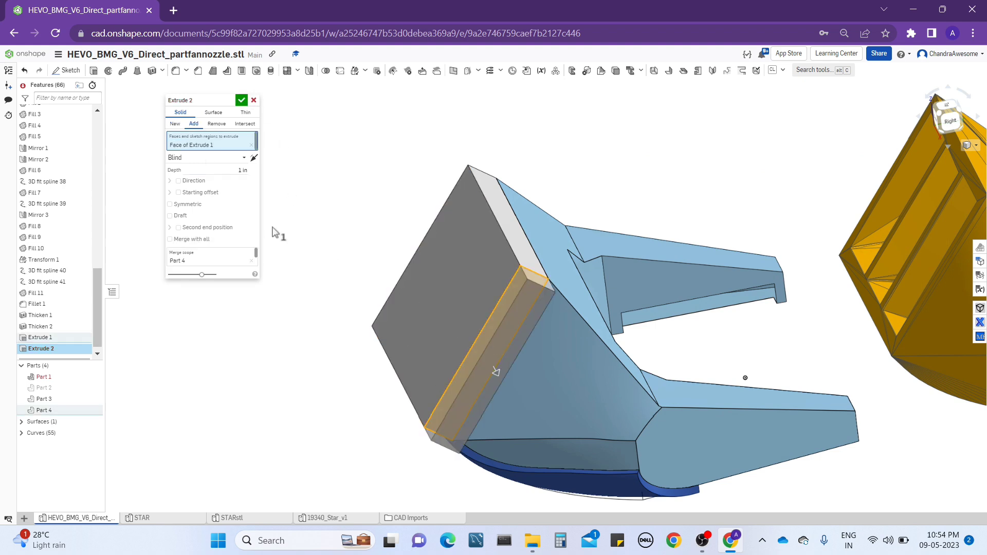
{"action": "right_click_drag", "start_coordinate": [293, 193], "coordinate": [371, 220]}
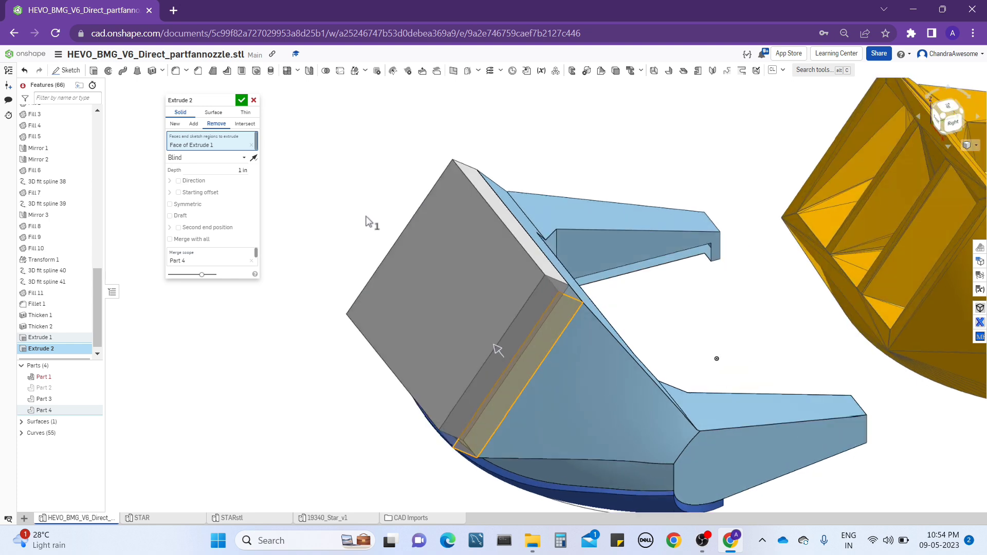
{"action": "left_click_drag", "start_coordinate": [483, 332], "coordinate": [369, 192]}
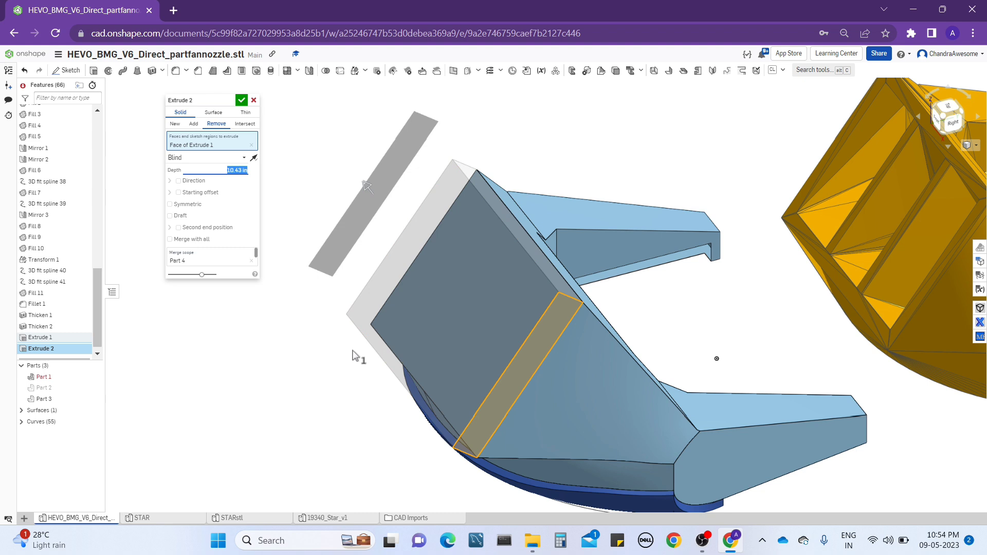
{"action": "left_click", "coordinate": [254, 102]}
- Try a Remove thicken of 5 in from the block's narrow side face, then cancel it
{"action": "left_click", "coordinate": [152, 72]}
{"action": "left_click", "coordinate": [547, 331]}
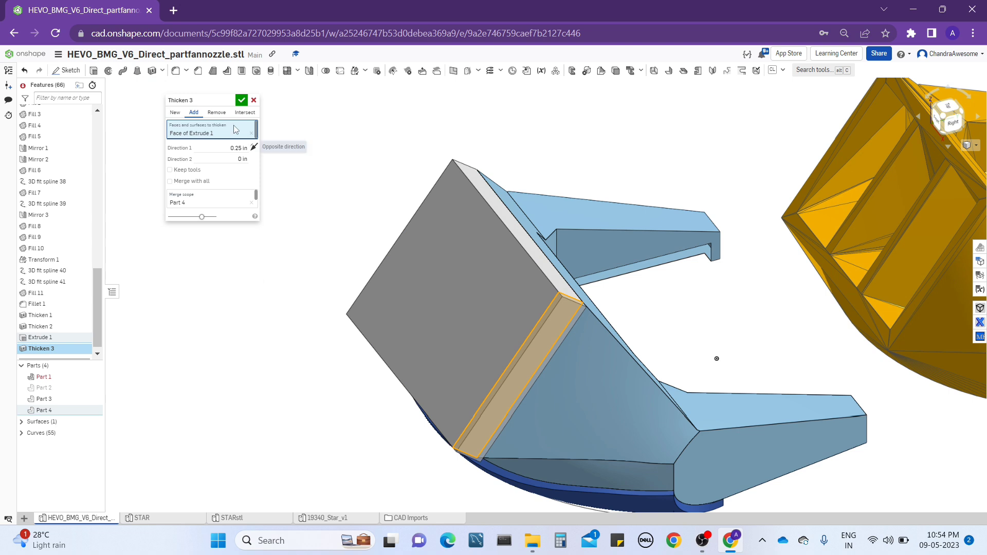
{"action": "left_click", "coordinate": [216, 112]}
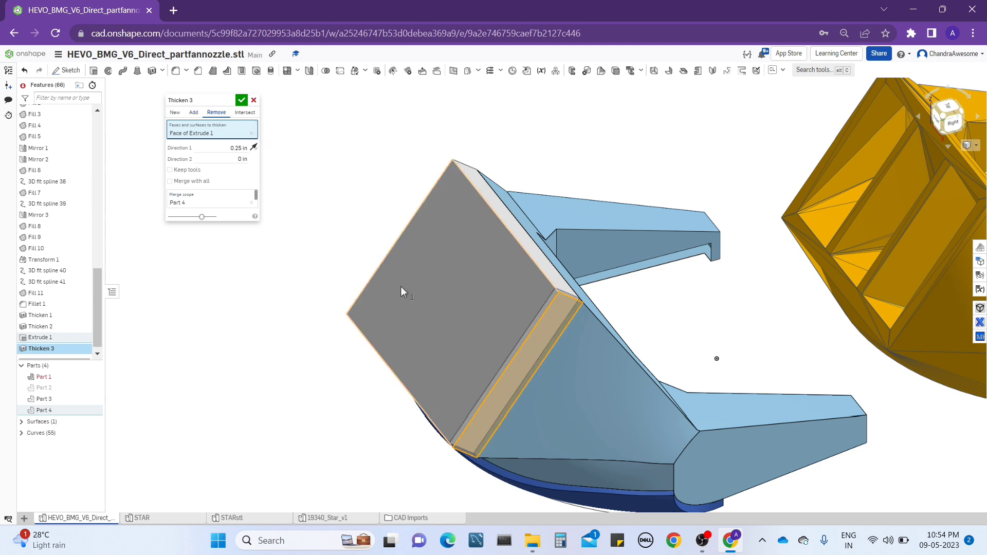
{"action": "left_click", "coordinate": [228, 148]}
{"action": "type", "text": "5"}
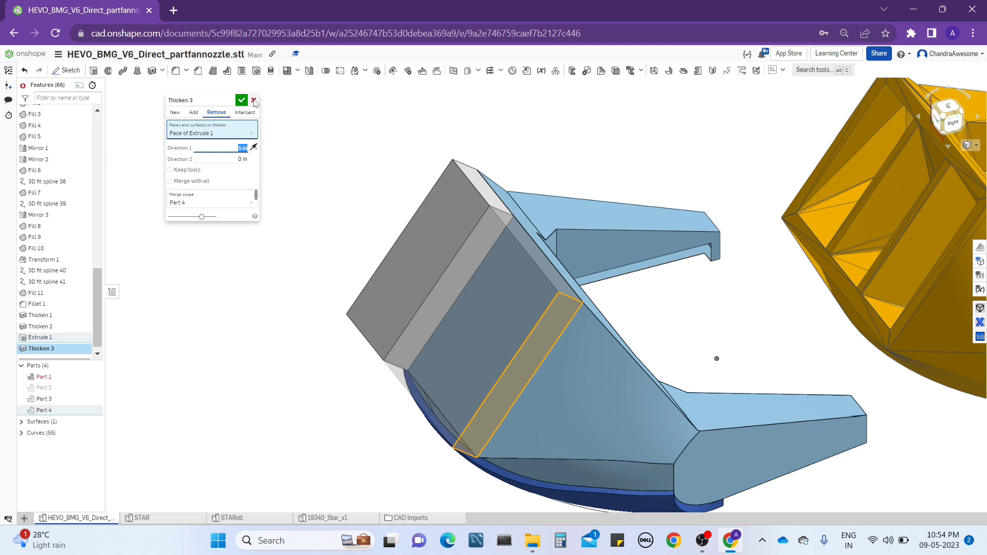
{"action": "left_click", "coordinate": [253, 100]}
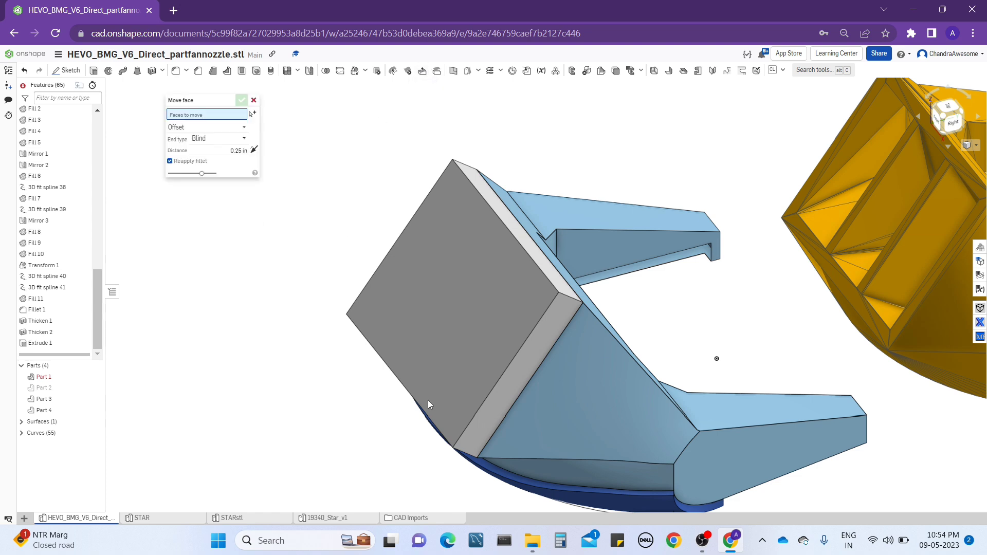
- Try to offset the block's narrow side face inward past its far side with Move face, up to about 11.48 in
{"action": "left_click", "coordinate": [526, 361]}
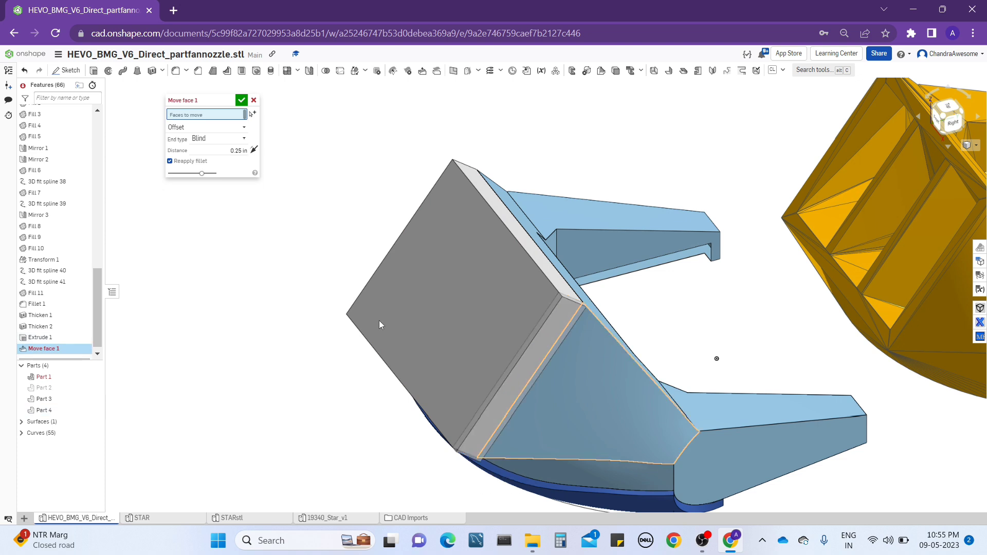
{"action": "left_click", "coordinate": [504, 427]}
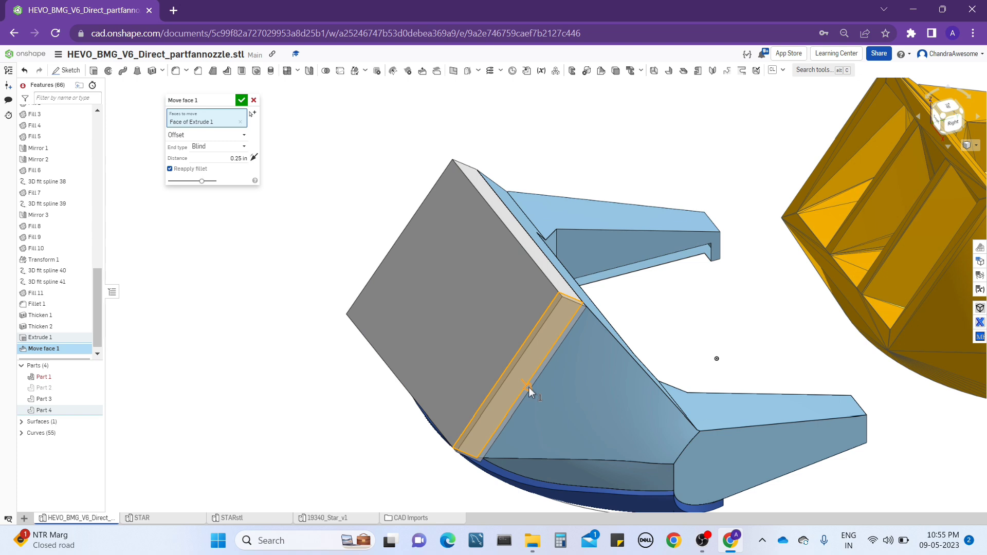
{"action": "left_click_drag", "start_coordinate": [529, 387], "coordinate": [397, 226]}
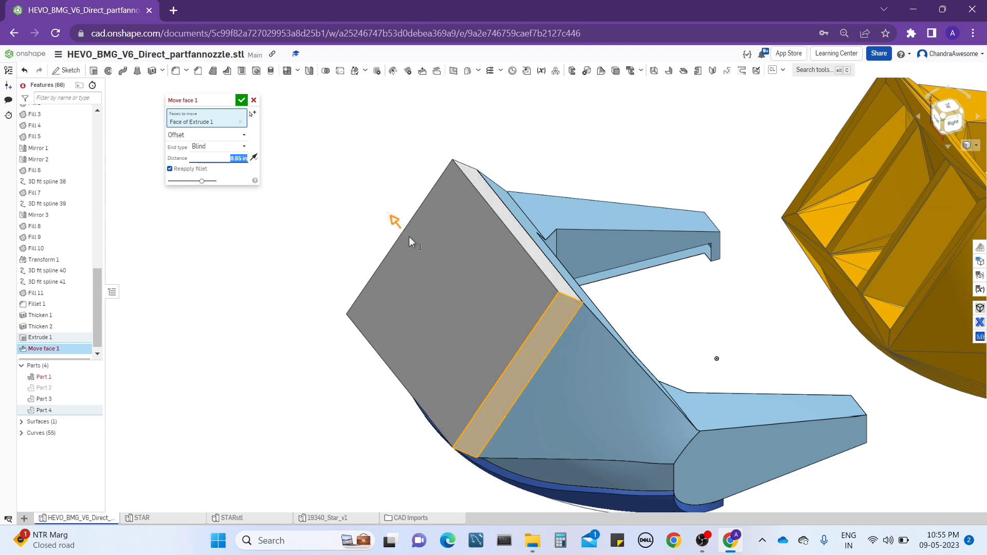
{"action": "left_click_drag", "start_coordinate": [412, 241], "coordinate": [345, 307]}
{"action": "left_click_drag", "start_coordinate": [398, 226], "coordinate": [358, 200]}
{"action": "right_click_drag", "start_coordinate": [742, 306], "coordinate": [763, 285]}
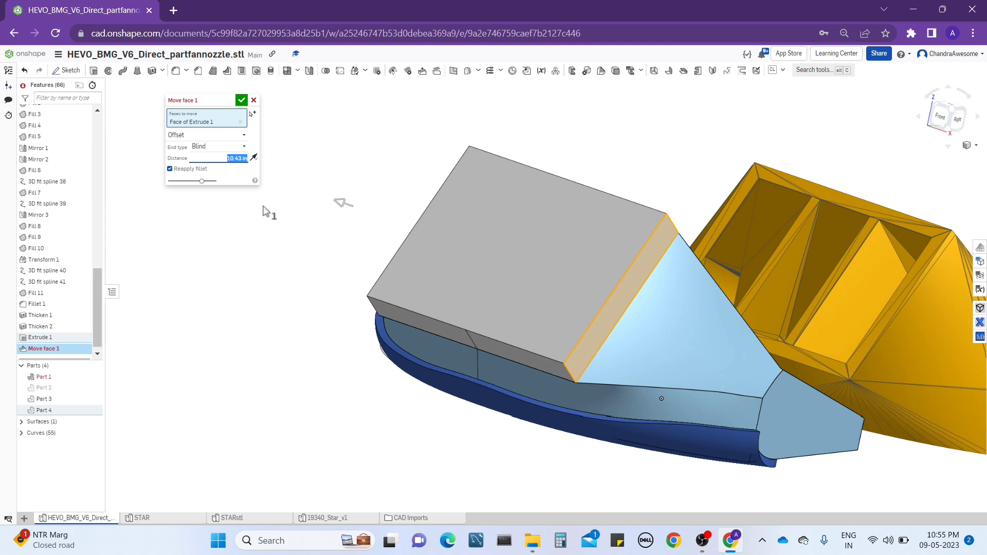
{"action": "left_click_drag", "start_coordinate": [359, 214], "coordinate": [329, 202]}
{"action": "right_click_drag", "start_coordinate": [386, 254], "coordinate": [346, 210]}
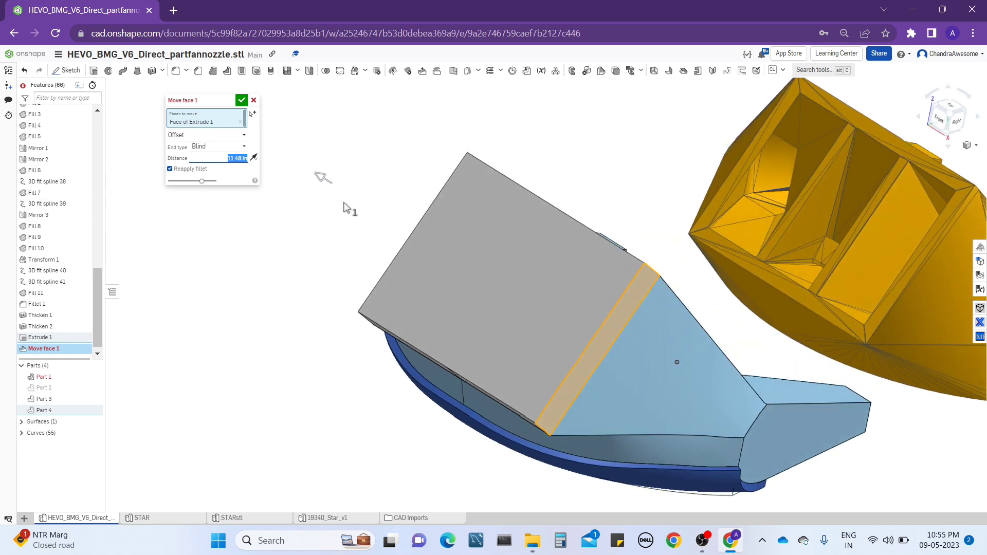
- Reduce the side face's inward Move face offset to about 4.17 in, then discard the feature
{"action": "left_click_drag", "start_coordinate": [399, 225], "coordinate": [463, 265]}
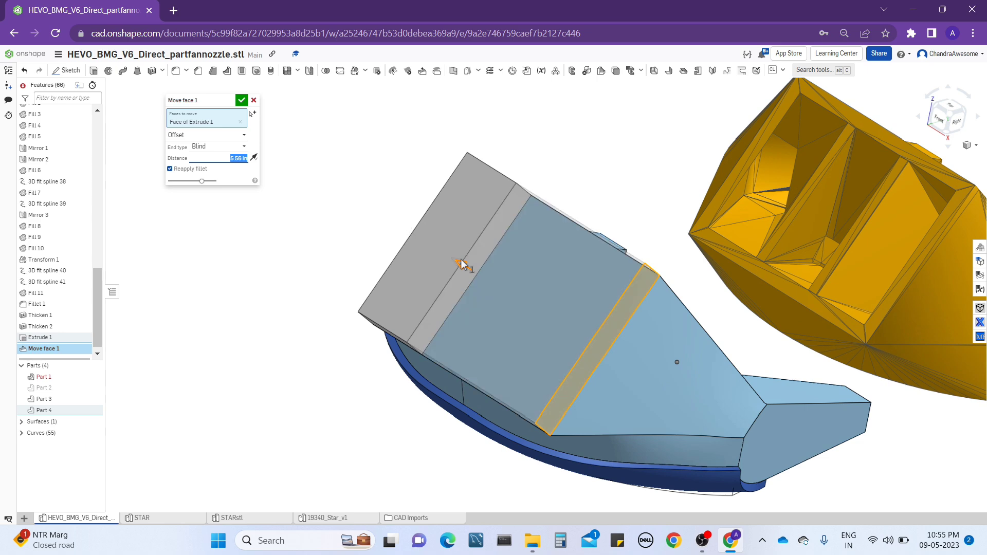
{"action": "key", "text": "Up"}
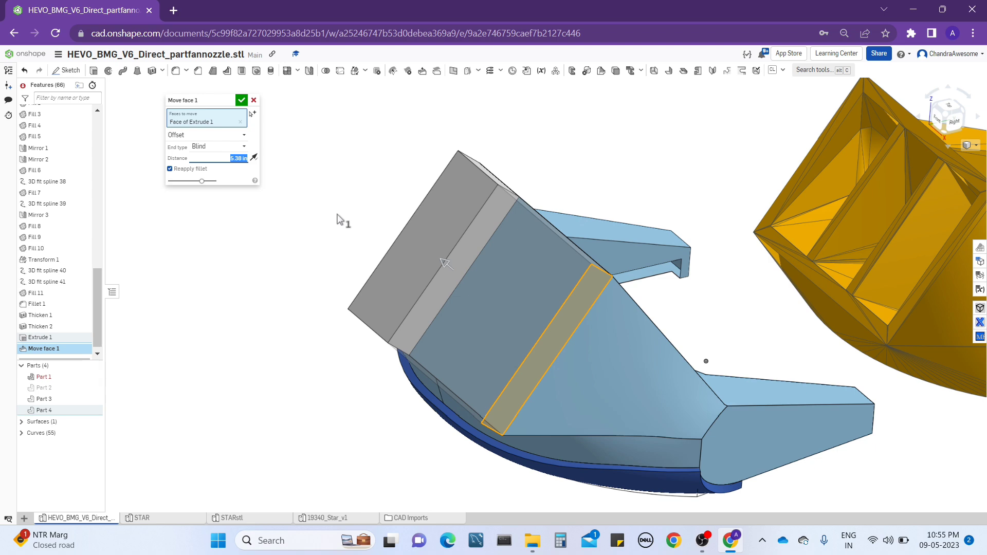
{"action": "left_click_drag", "start_coordinate": [470, 282], "coordinate": [471, 284]}
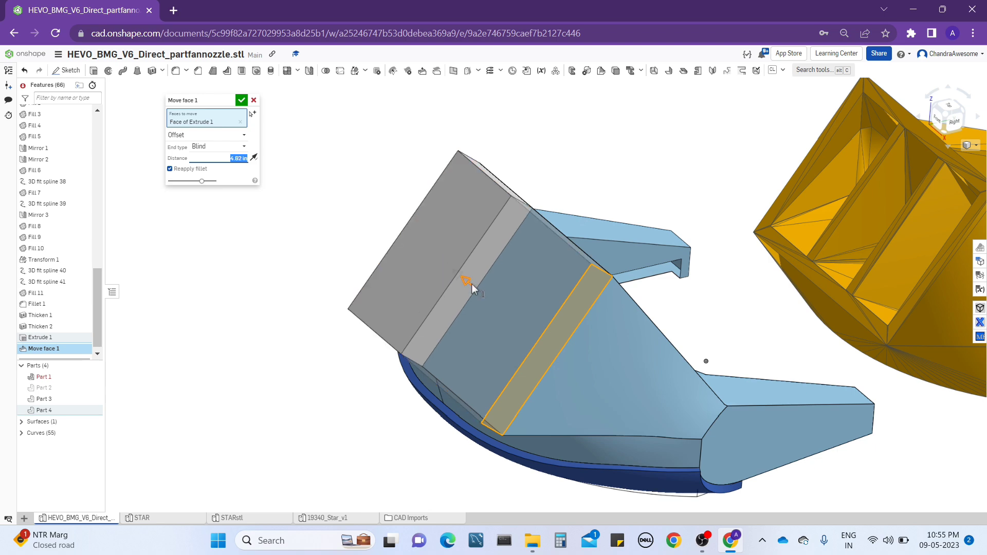
{"action": "middle_click_drag", "start_coordinate": [590, 296], "coordinate": [511, 287]}
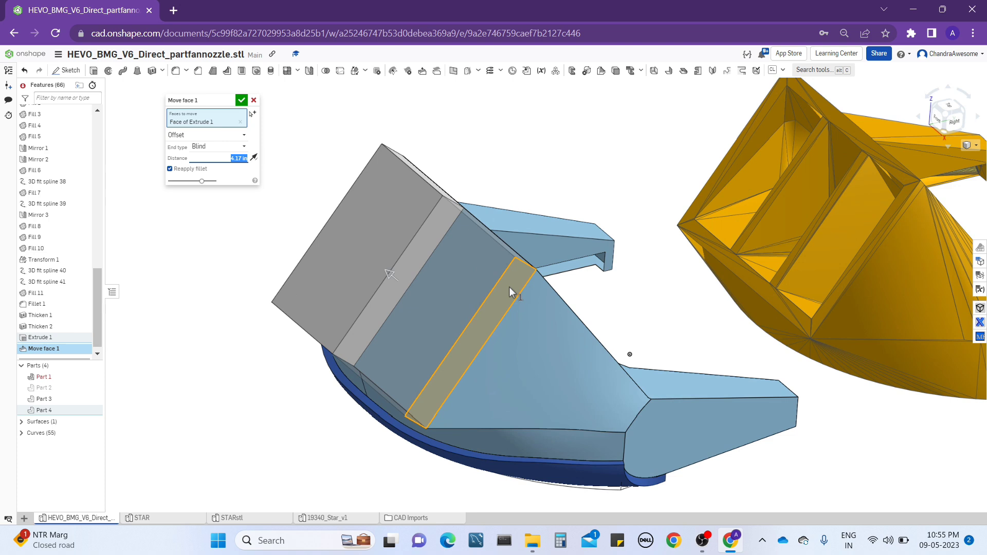
{"action": "left_click", "coordinate": [252, 101]}
{"action": "middle_click_drag", "start_coordinate": [655, 194], "coordinate": [507, 206]}
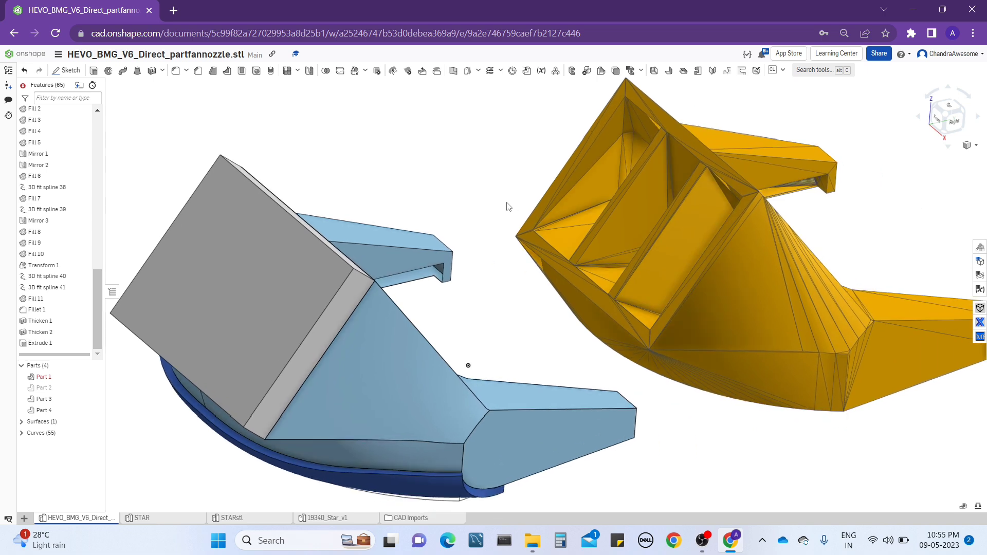